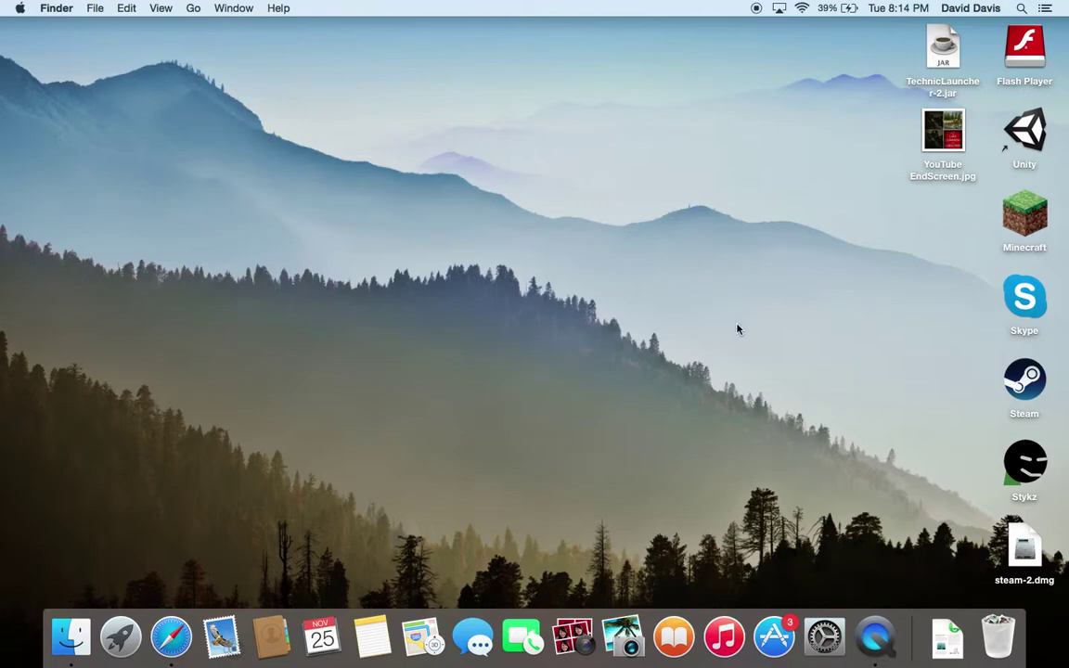
Open the built-in display's preferences and try the lowest brightness before setting the brightness to maximum
left_click(825, 637)
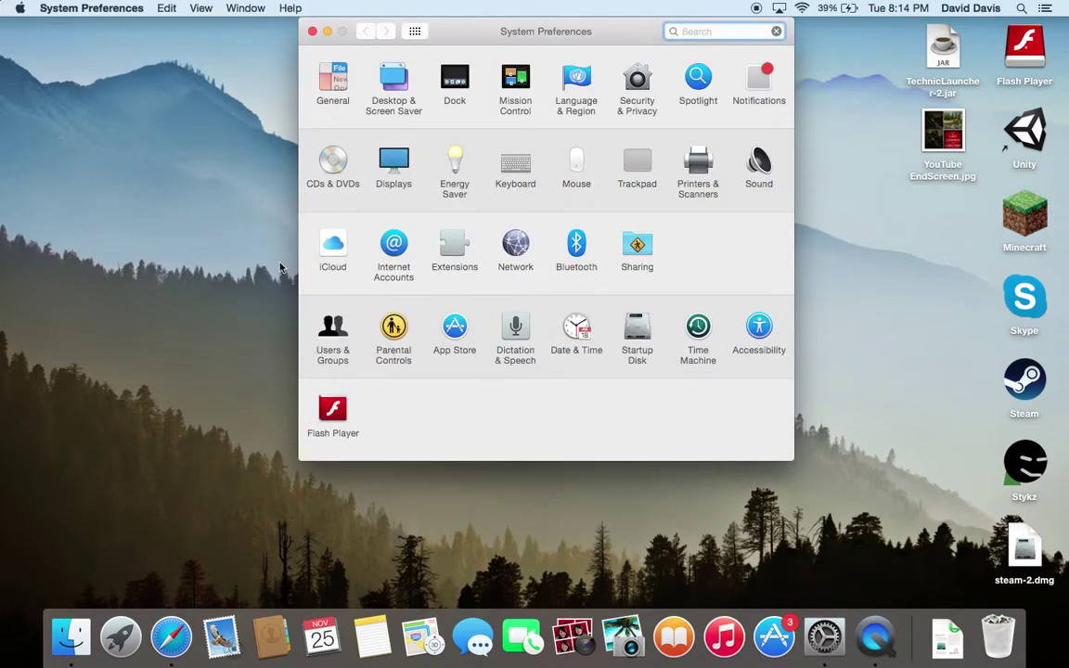
left_click(389, 159)
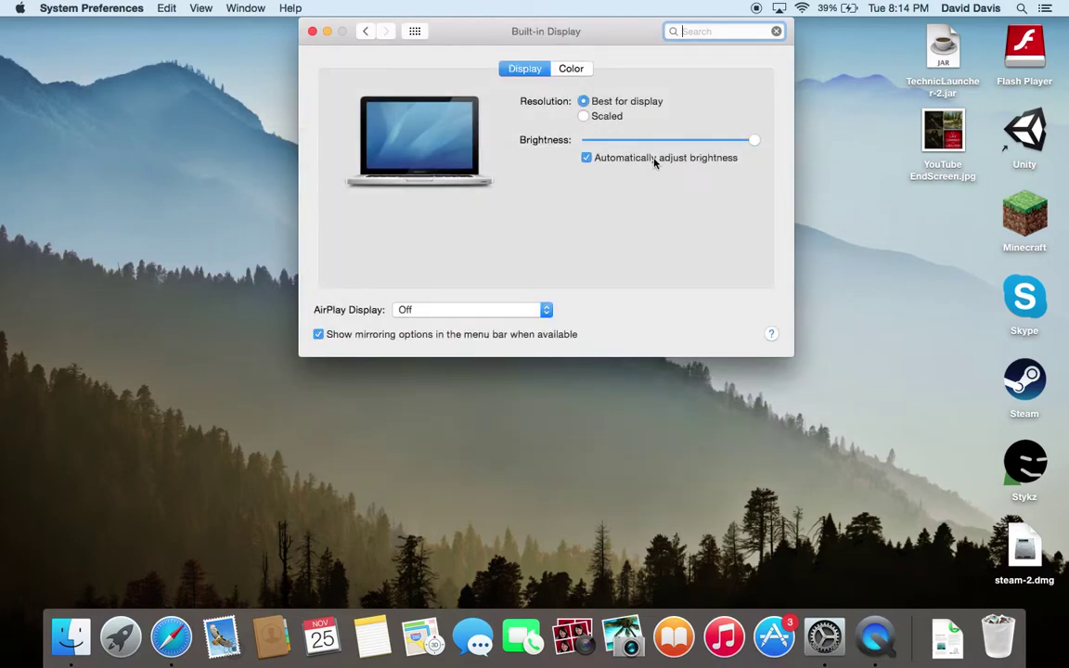
left_click_drag(754, 146, 631, 140)
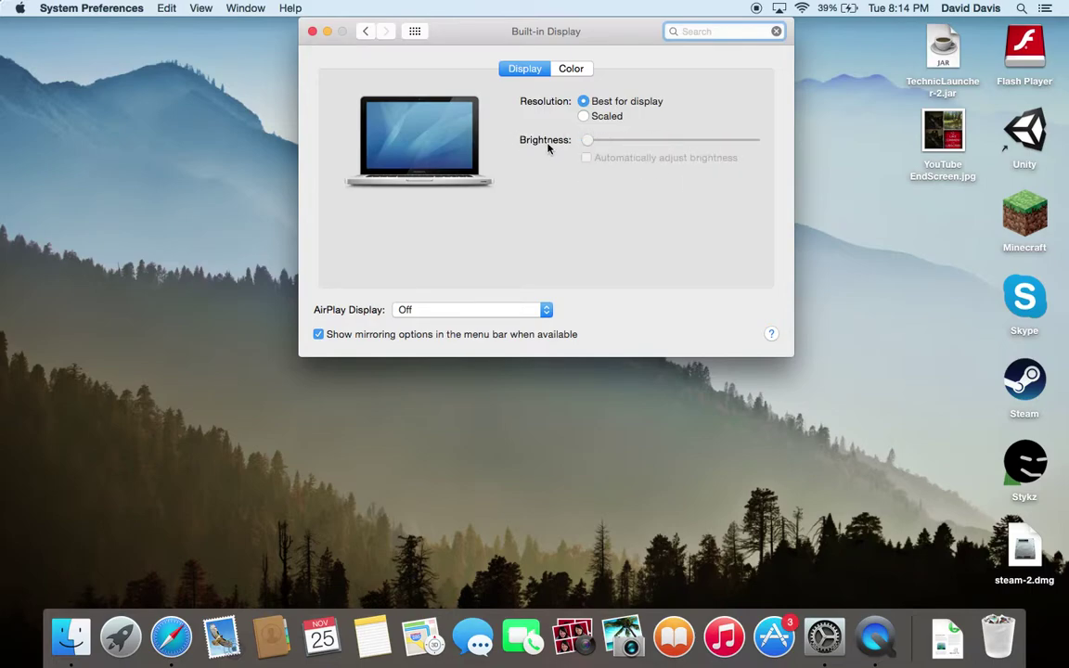
left_click_drag(572, 143, 759, 141)
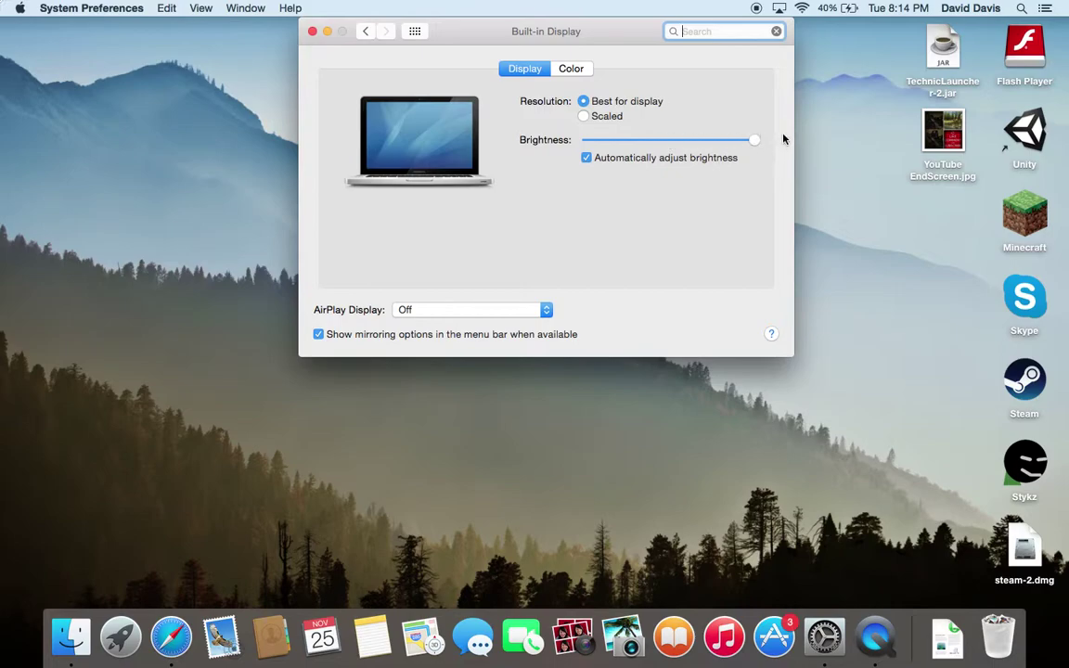
Try the Scaled resolution option, return it to Best for display, and adjust the automatic brightness option and brightness level
left_click(584, 116)
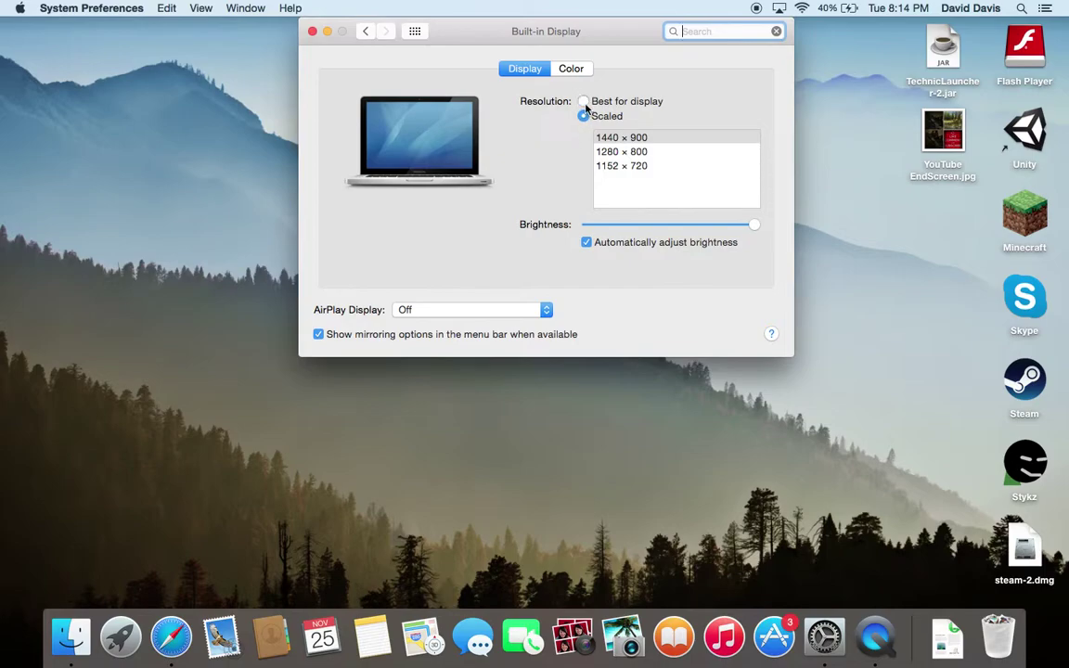
left_click(583, 102)
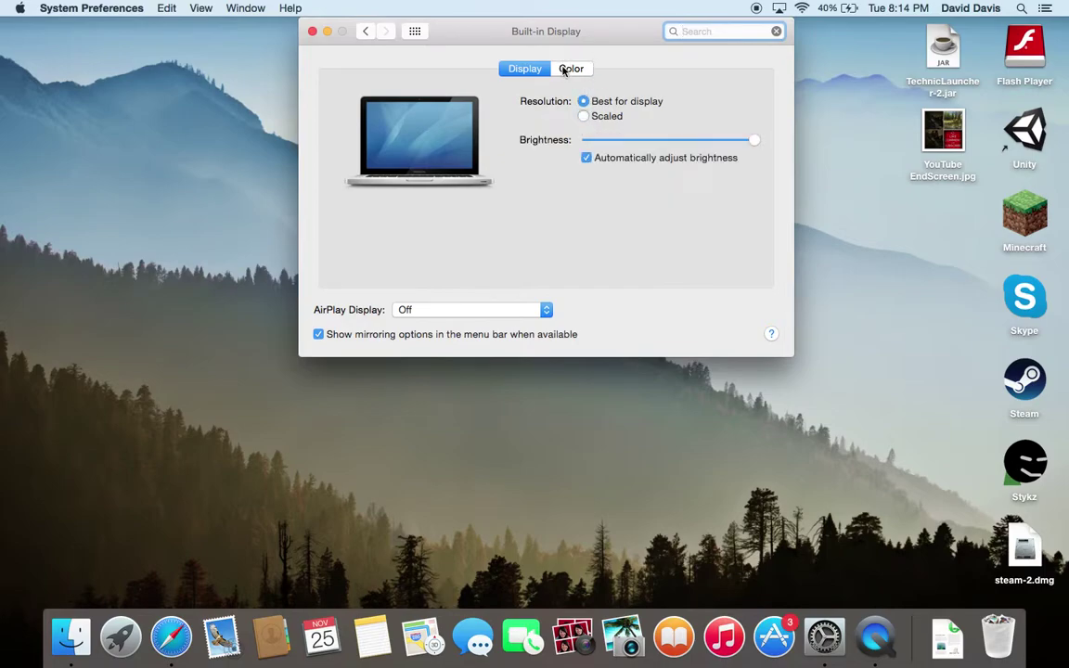
left_click(586, 159)
left_click(730, 139)
Start calibrating the display's color profile and choose Gamma 2.2 (Standard) as the target gamma
left_click(572, 72)
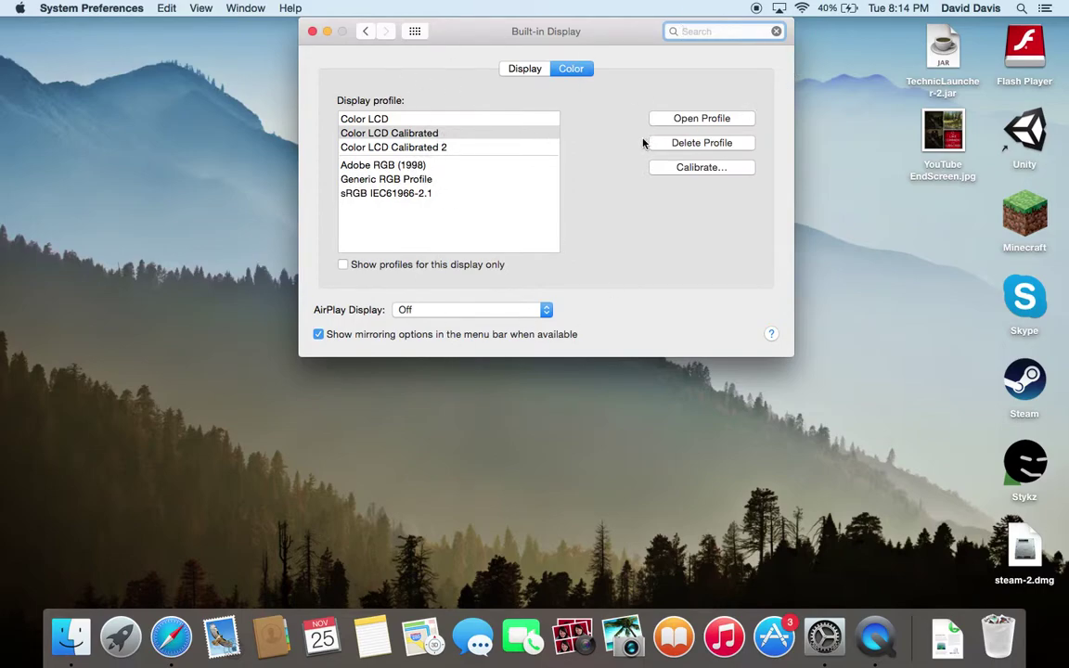
left_click(702, 167)
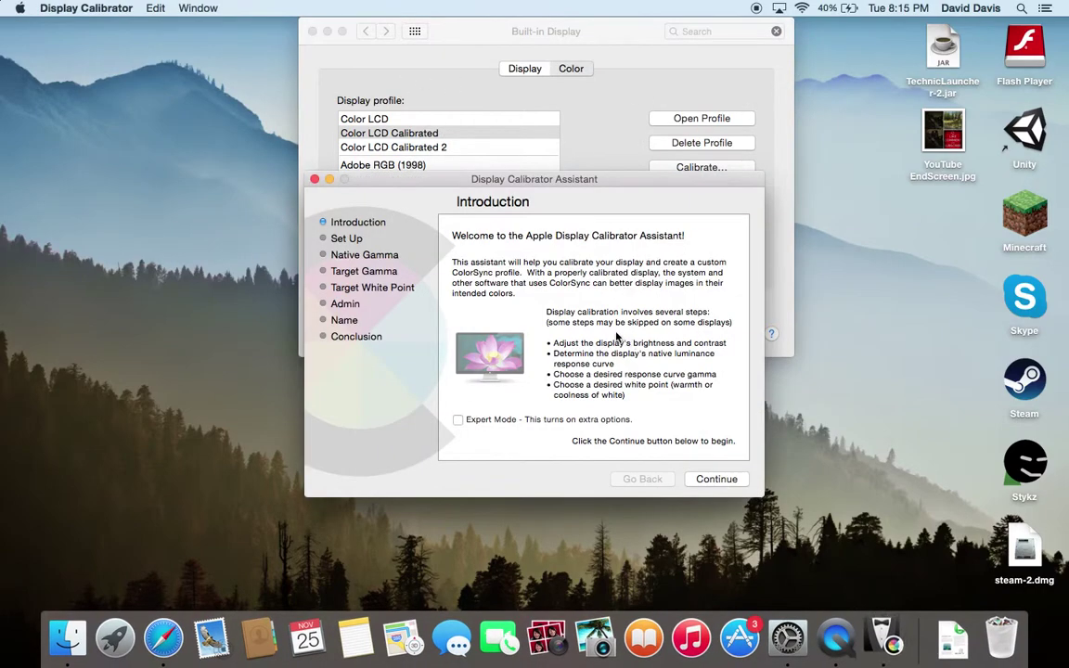
left_click(716, 612)
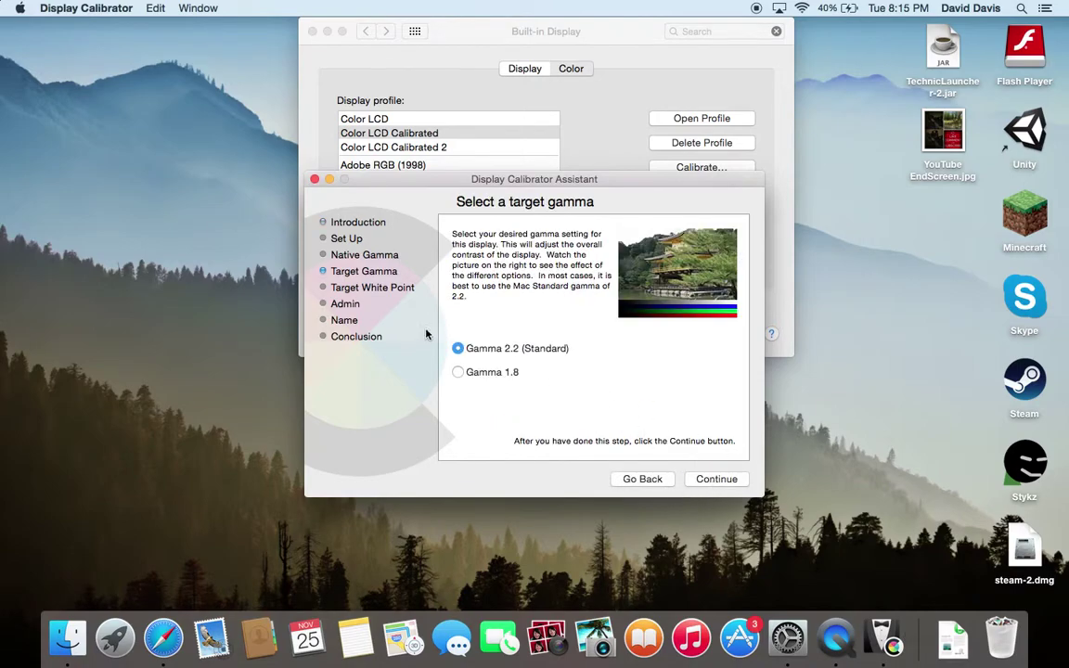
left_click(458, 371)
left_click(459, 351)
left_click(714, 475)
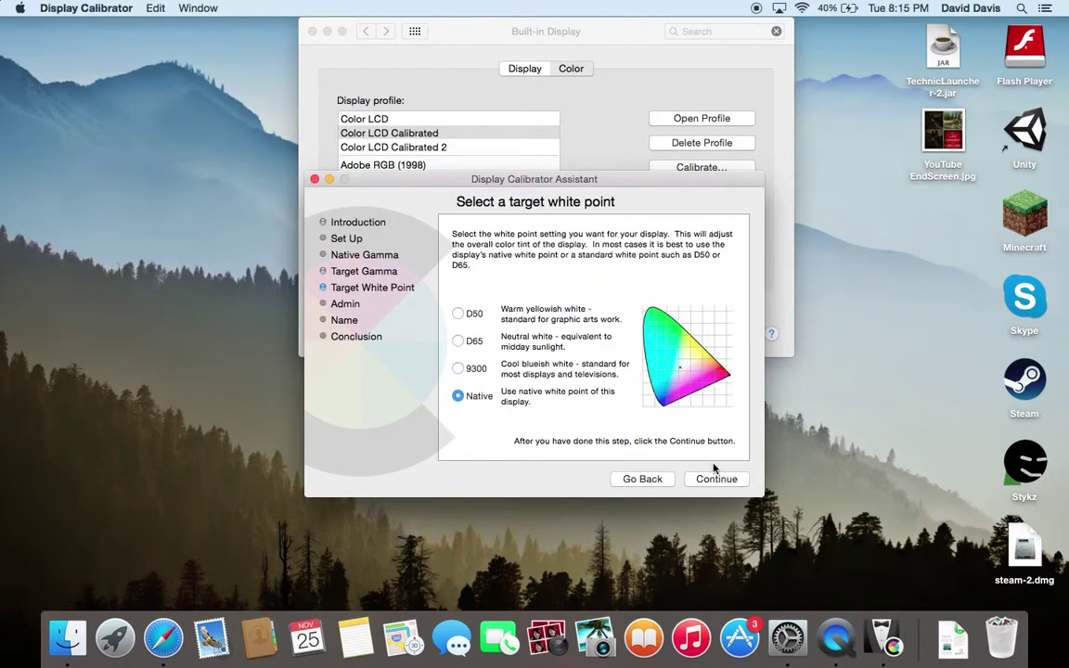
Try the 9300 and D65 white points, and choose D50 as the target white point
left_click(457, 368)
left_click(458, 341)
left_click(458, 314)
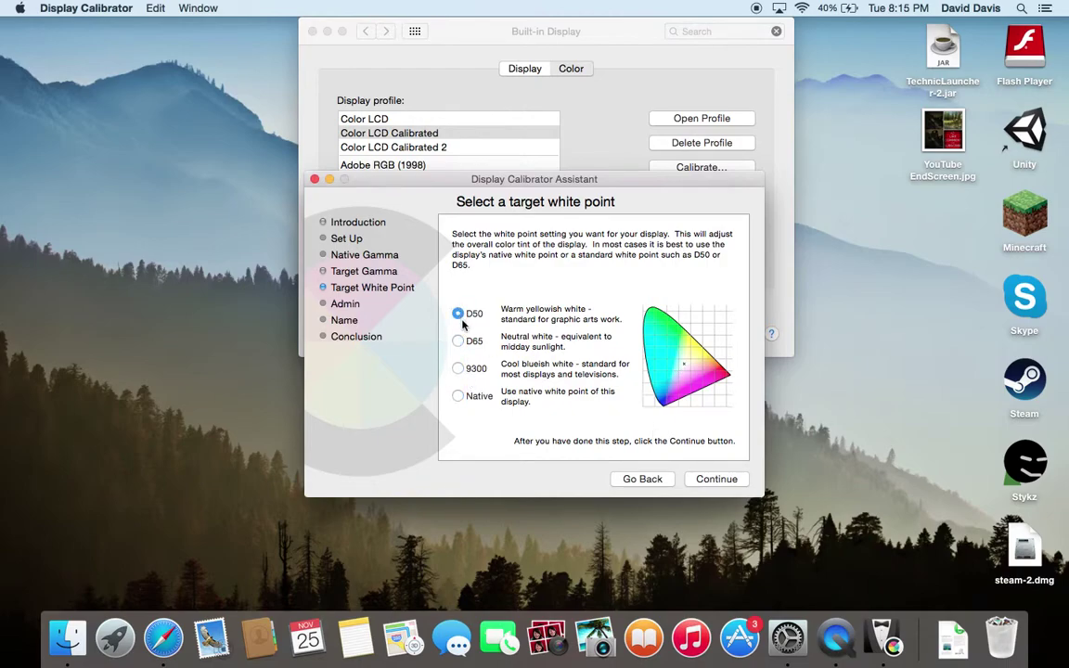
left_click(718, 479)
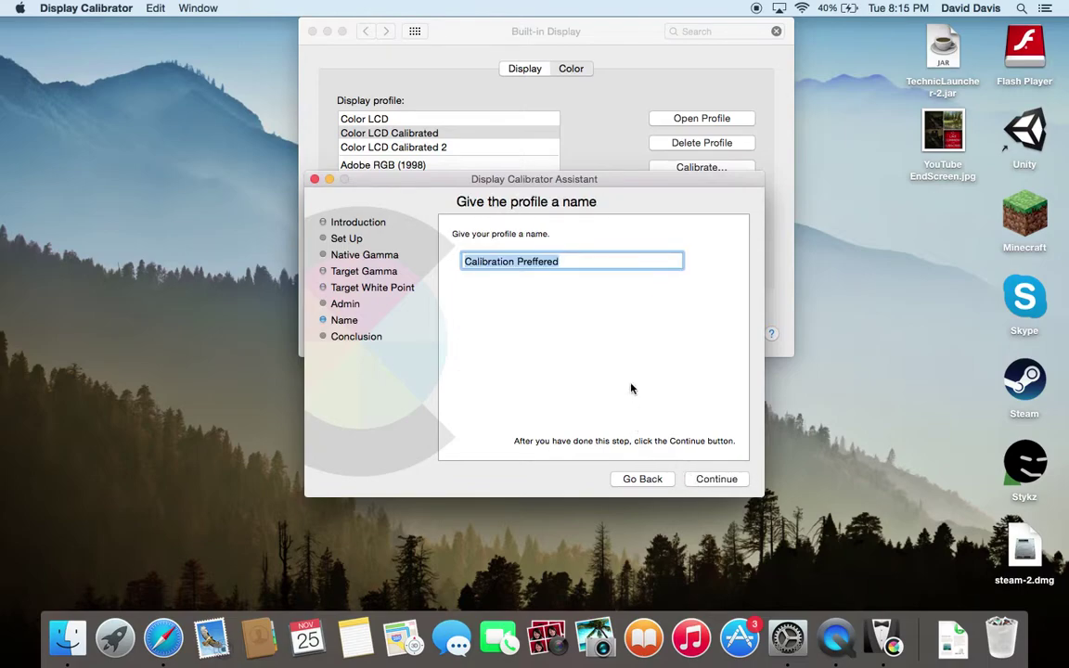
Save the new display profile under the name "Calibration Preffered" and finish the calibration
left_click(573, 258)
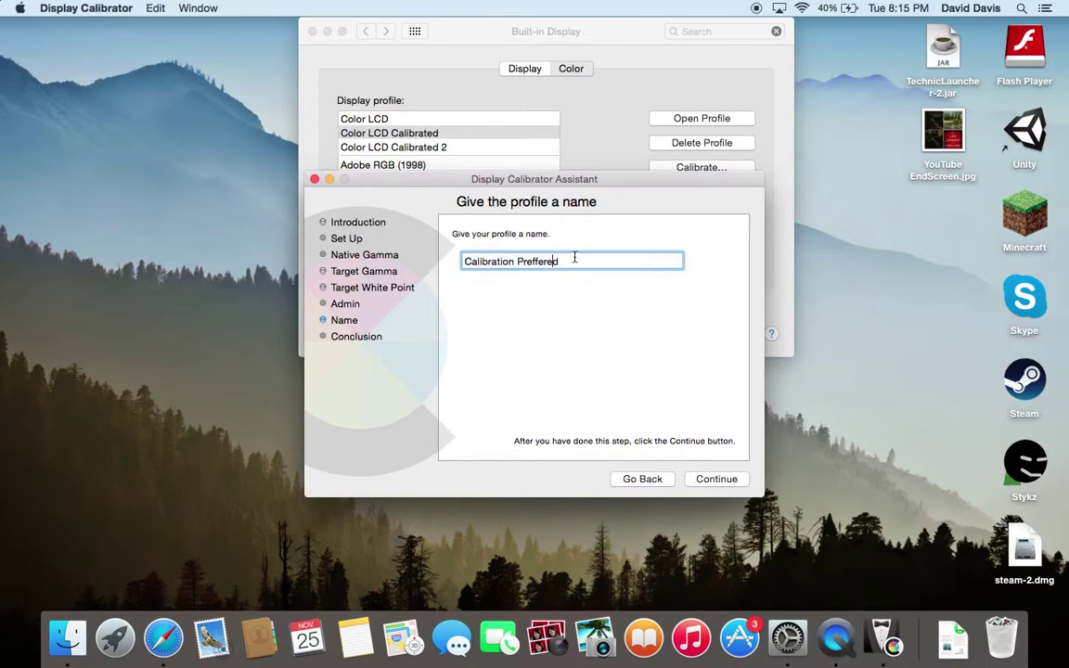
left_click(715, 478)
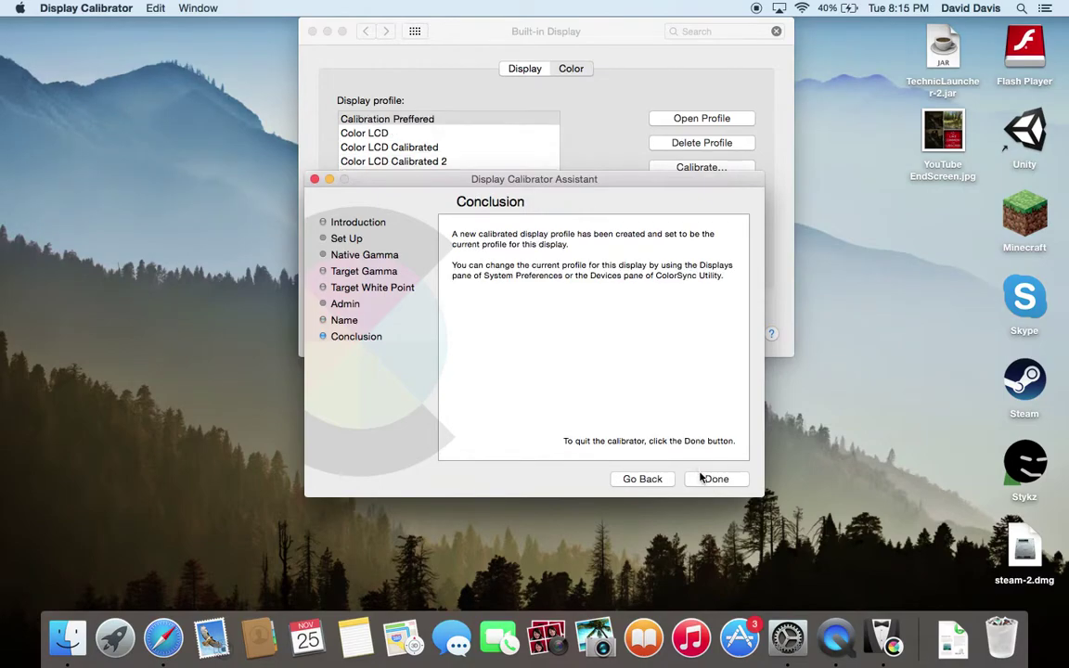
left_click(715, 478)
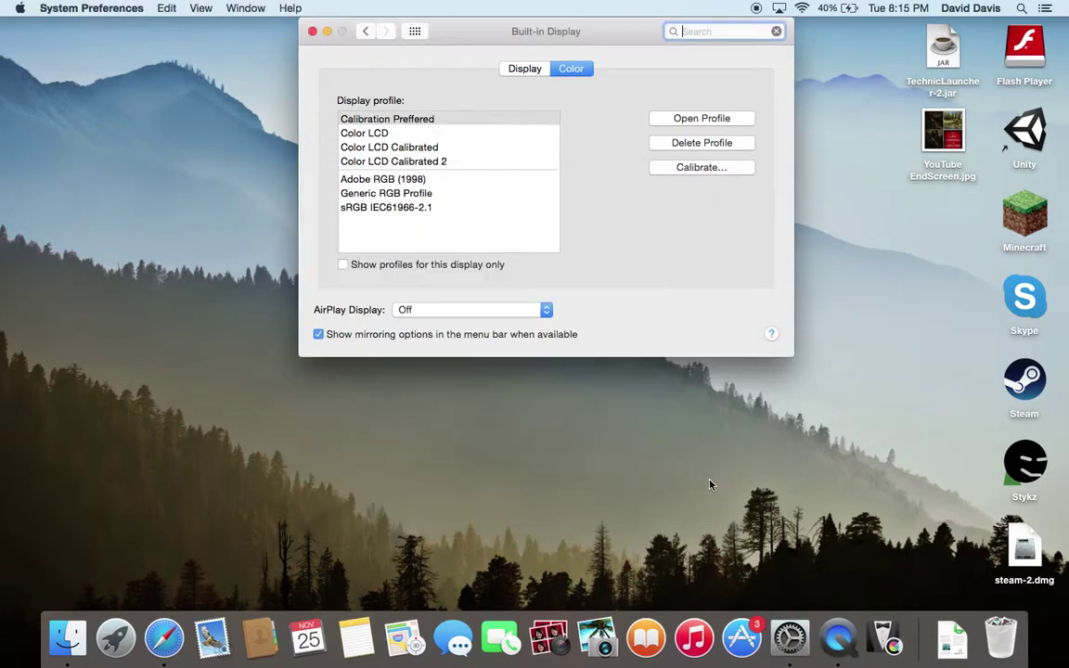
Limit the display profile list to profiles for this display only
left_click(342, 266)
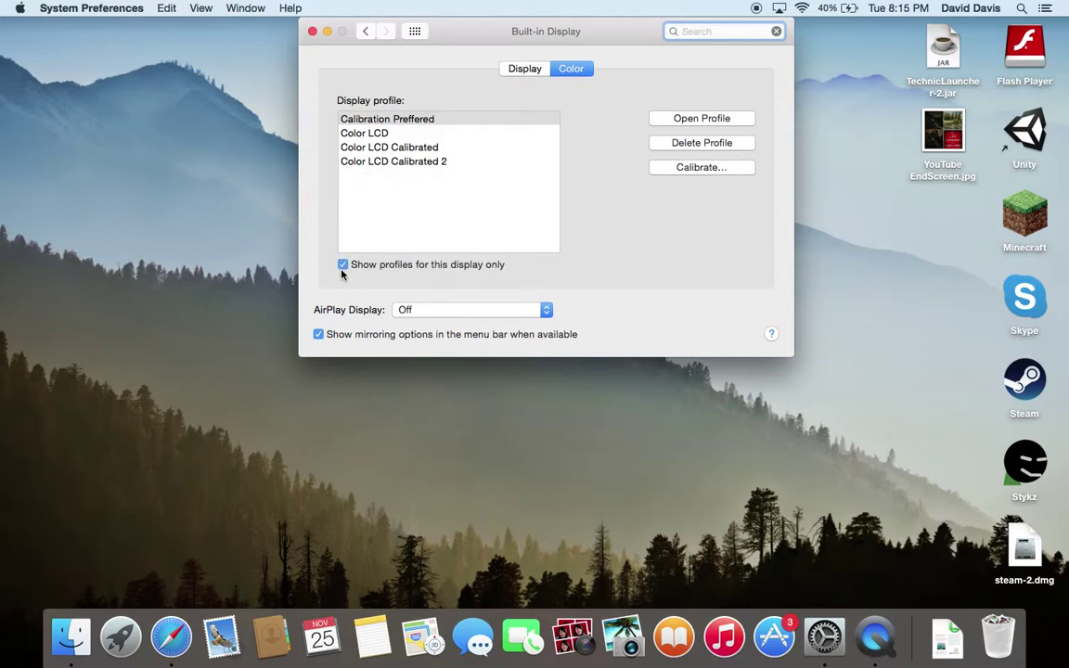
left_click(343, 267)
left_click(343, 267)
Start another display calibration with Expert Mode turned on
left_click(710, 167)
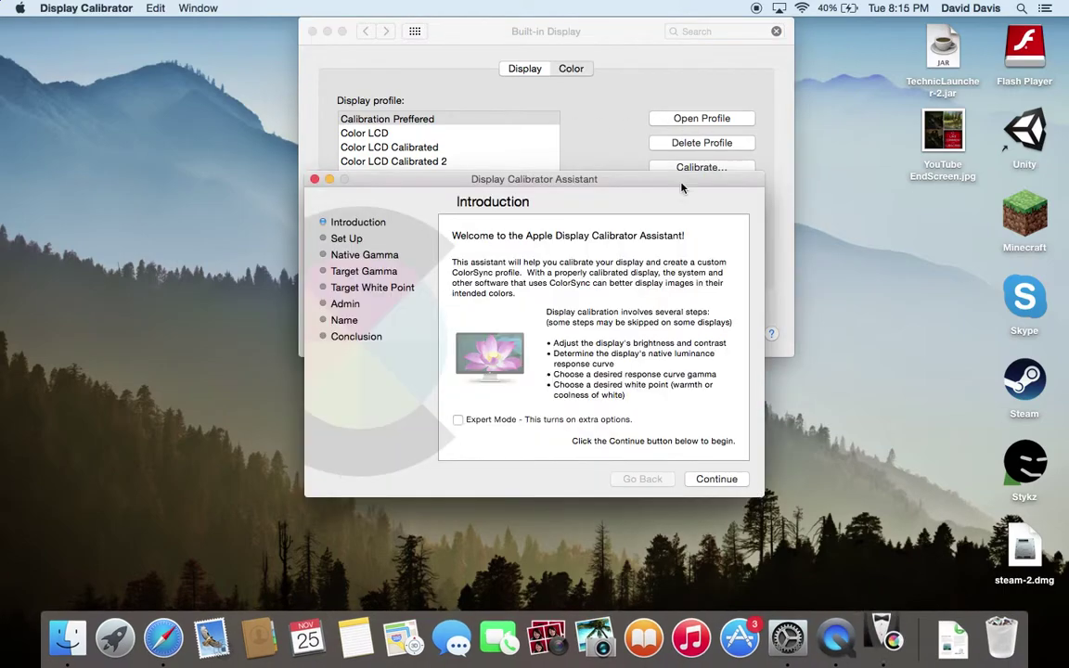
left_click(458, 420)
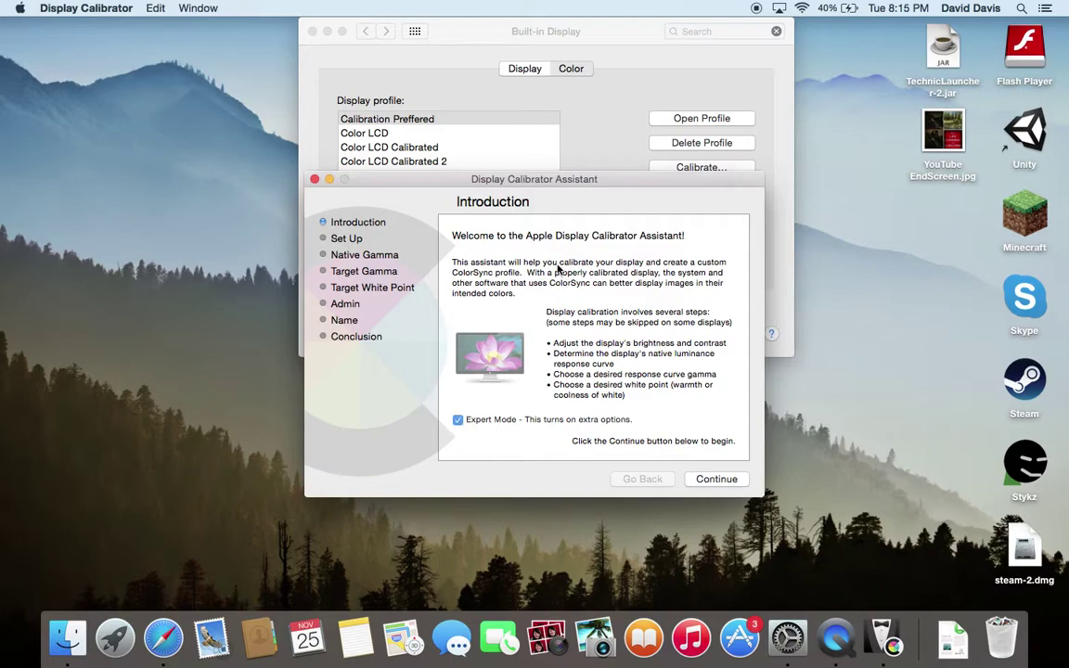
left_click(711, 478)
Complete the five native luminance response stages, moving the brightness adjustment near its upper end
mouse_move(502, 351)
left_mouse_down()
mouse_move(503, 330)
mouse_move(499, 405)
mouse_move(490, 295)
mouse_move(500, 358)
mouse_move(500, 327)
left_mouse_up()
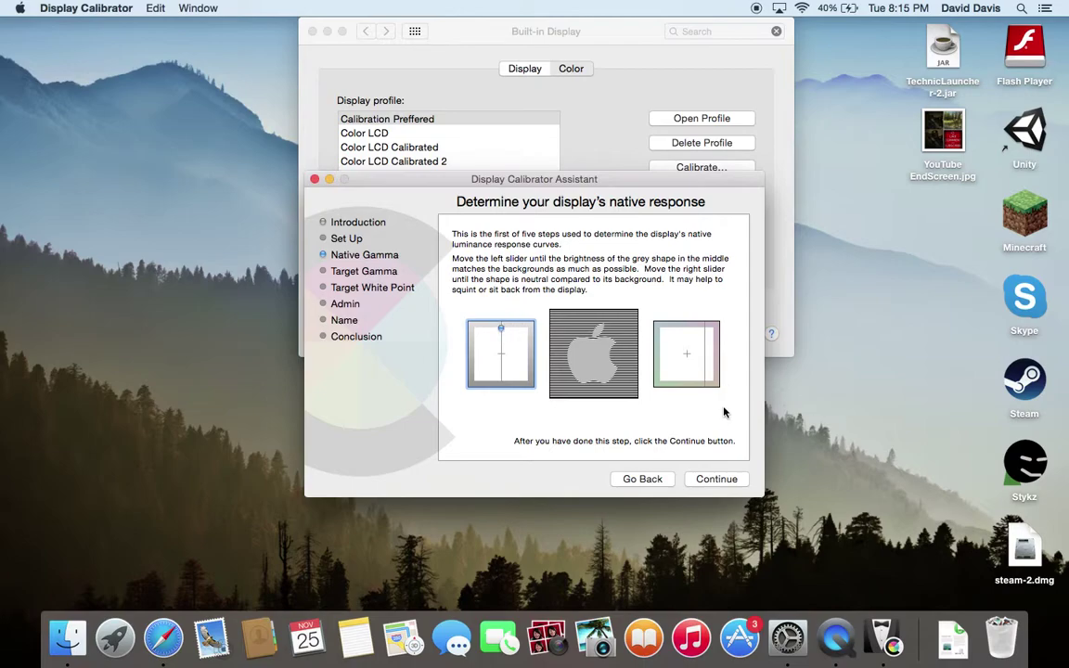
left_click(719, 477)
left_click_drag(501, 360, 501, 330)
left_click(728, 481)
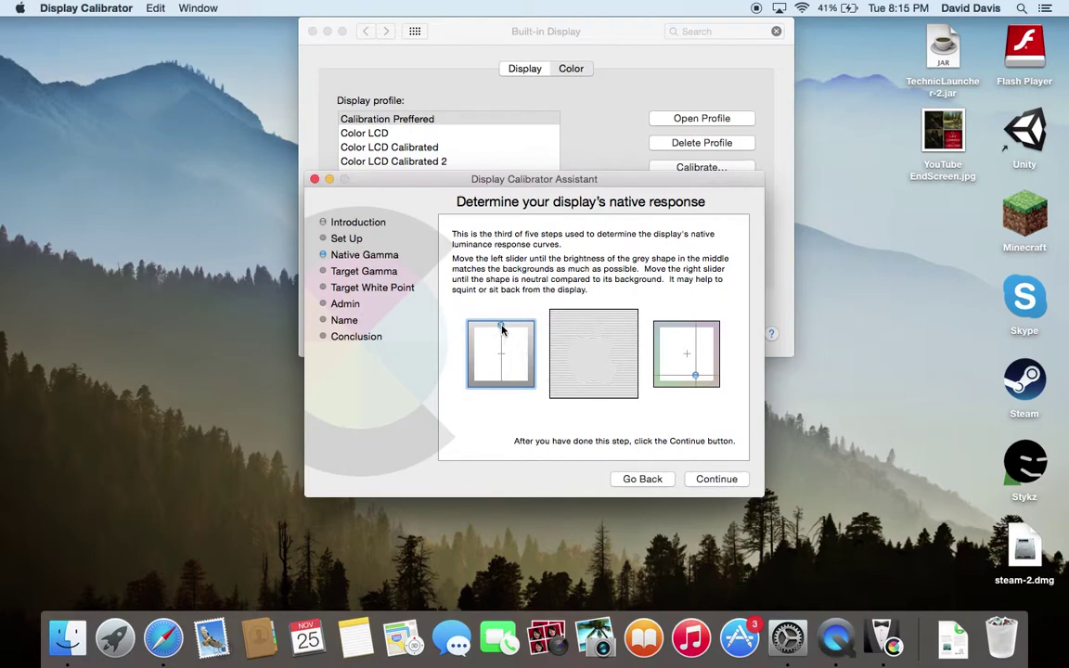
left_click(724, 480)
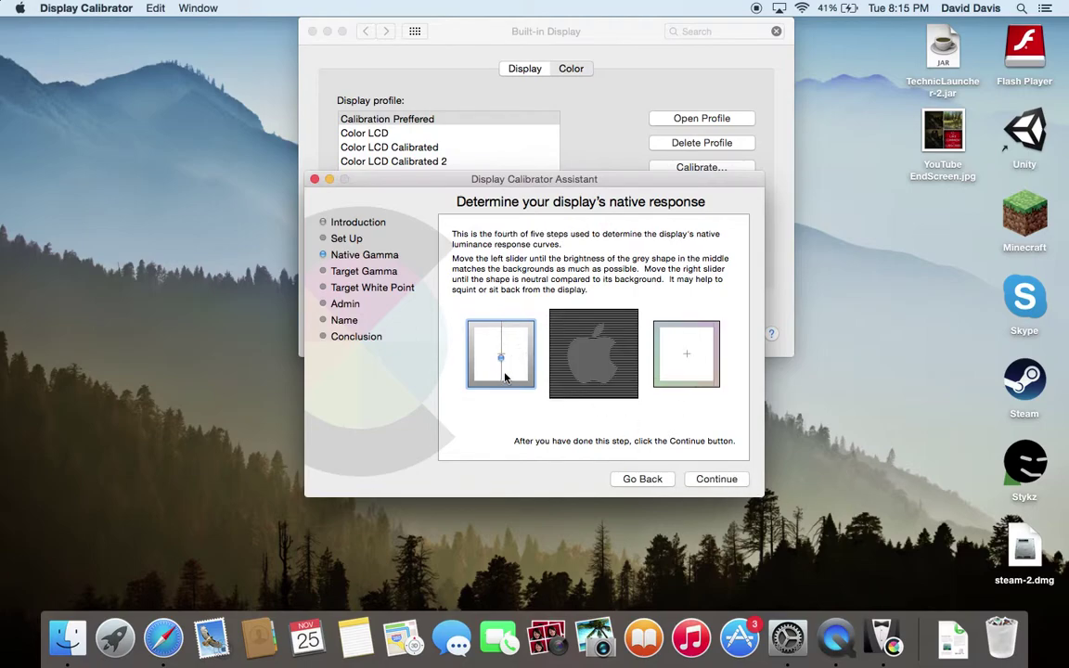
left_click_drag(501, 360, 498, 330)
left_click(709, 479)
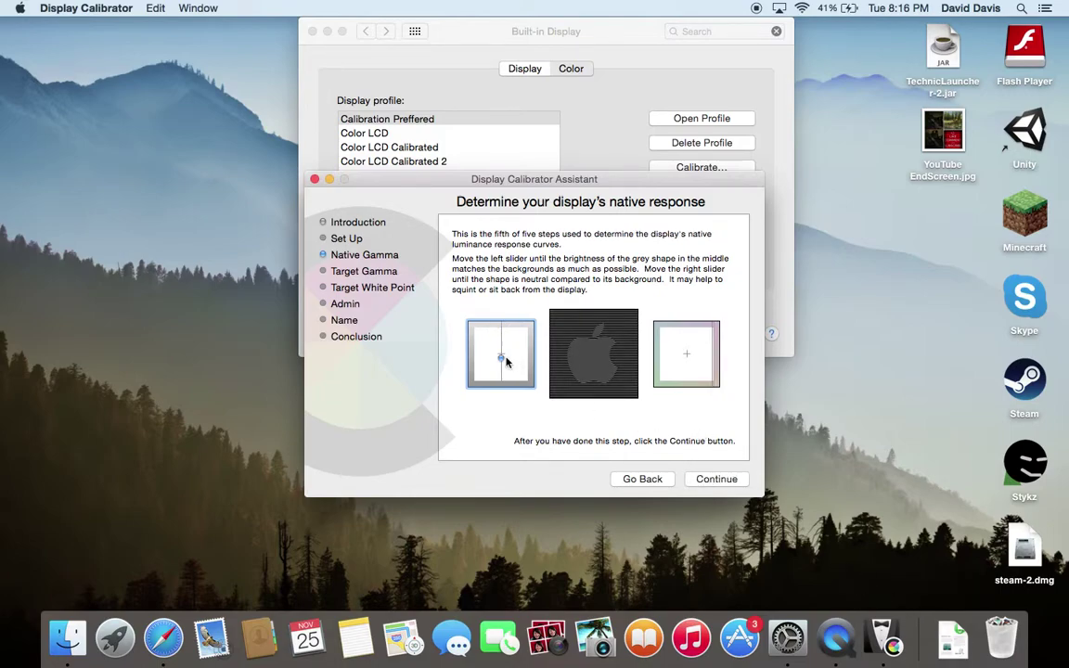
left_click_drag(500, 359, 501, 330)
left_click(713, 477)
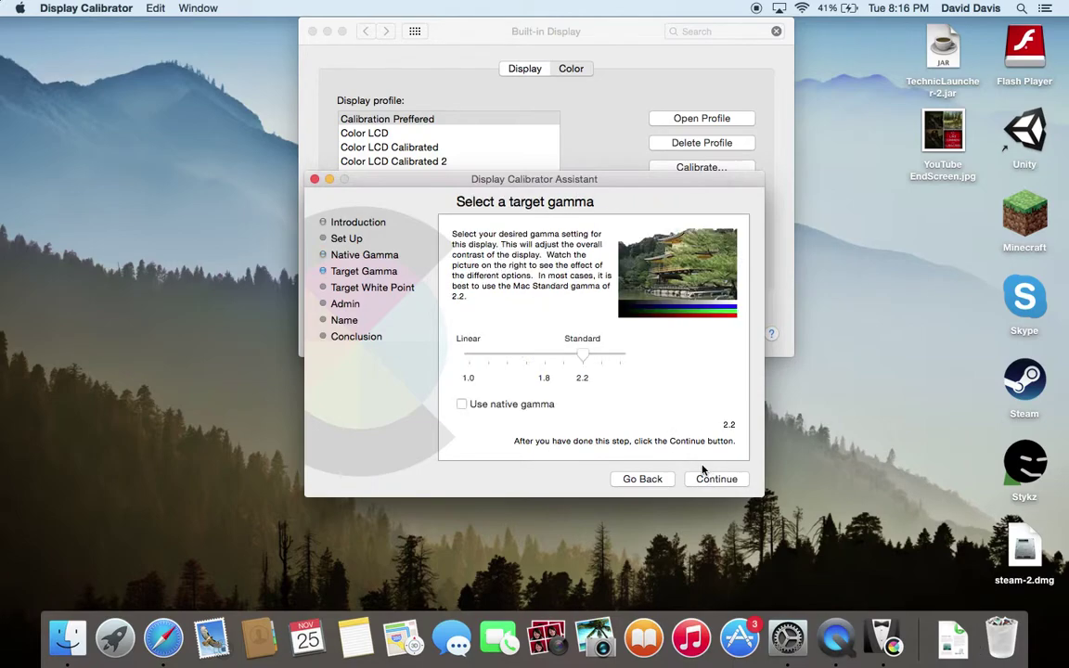
Set the target gamma to 1.8 and the target white point to 5,000 (D50)
left_click_drag(582, 356, 467, 354)
left_click_drag(466, 355, 547, 352)
left_click_drag(546, 352, 546, 353)
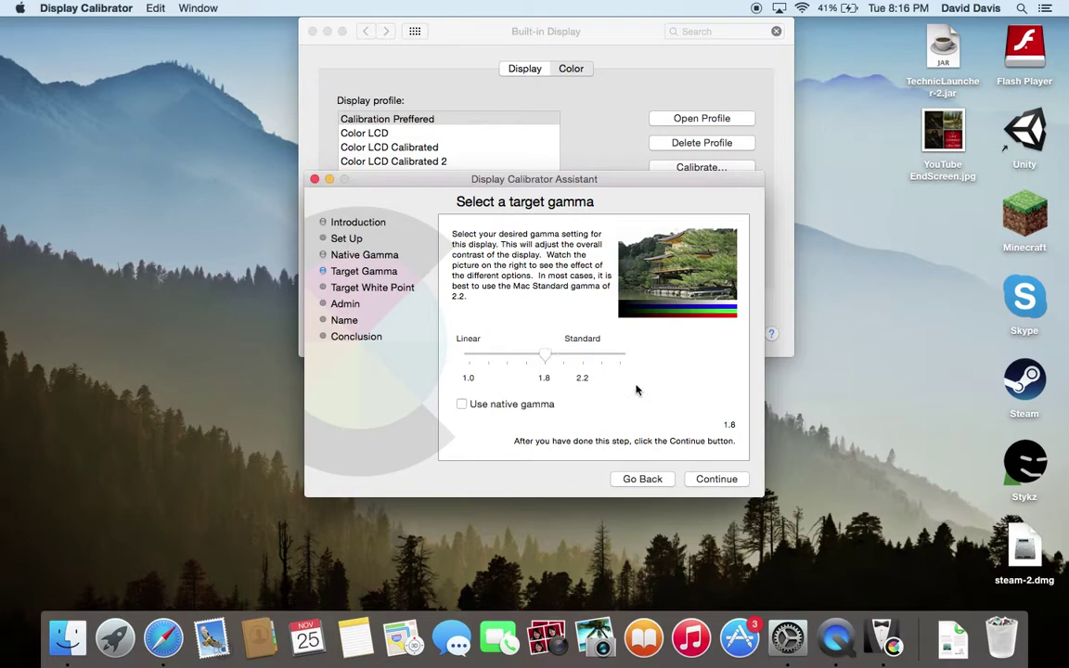
left_click(705, 478)
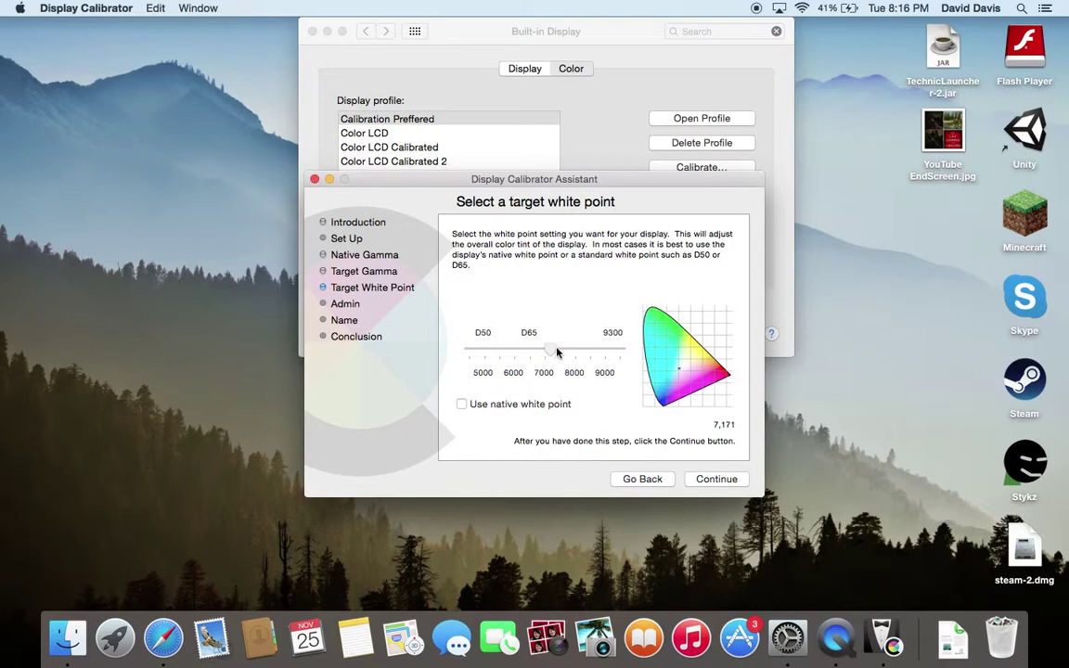
left_click_drag(661, 353, 481, 352)
left_click(714, 479)
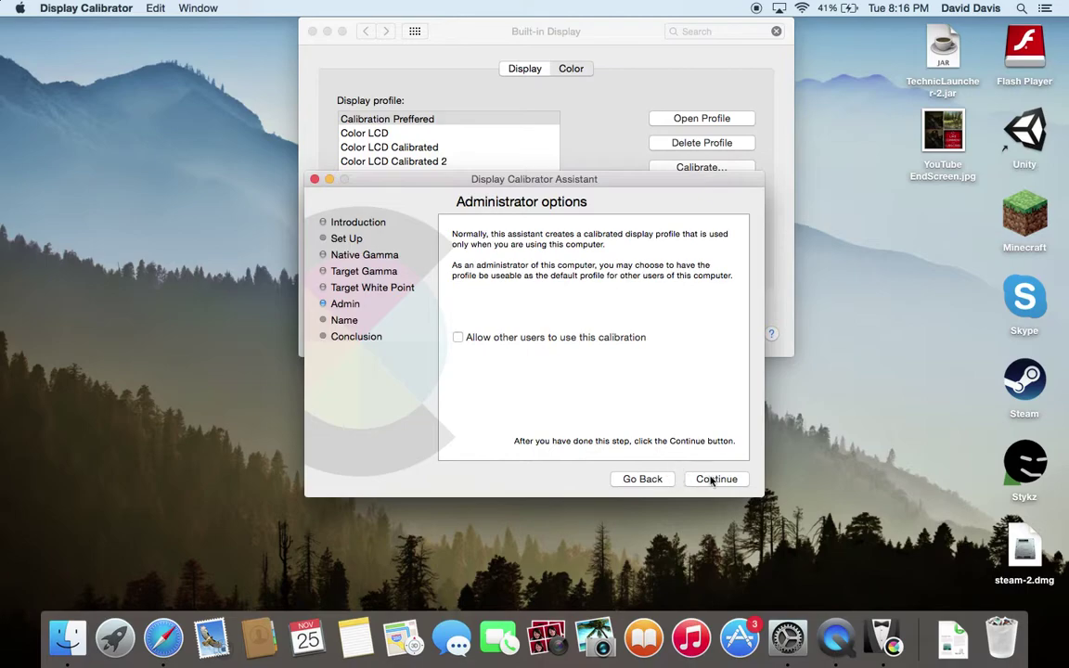
Save the expert calibration as "Calibration Preffered" without sharing it with other users, and close the preferences window
left_click(713, 480)
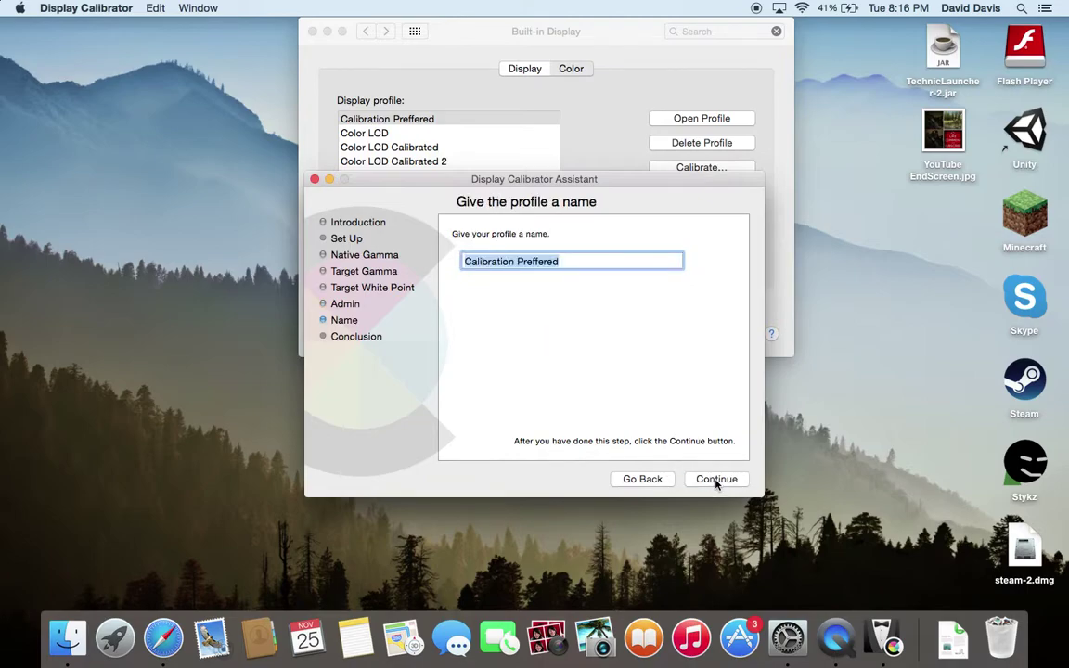
left_click(716, 480)
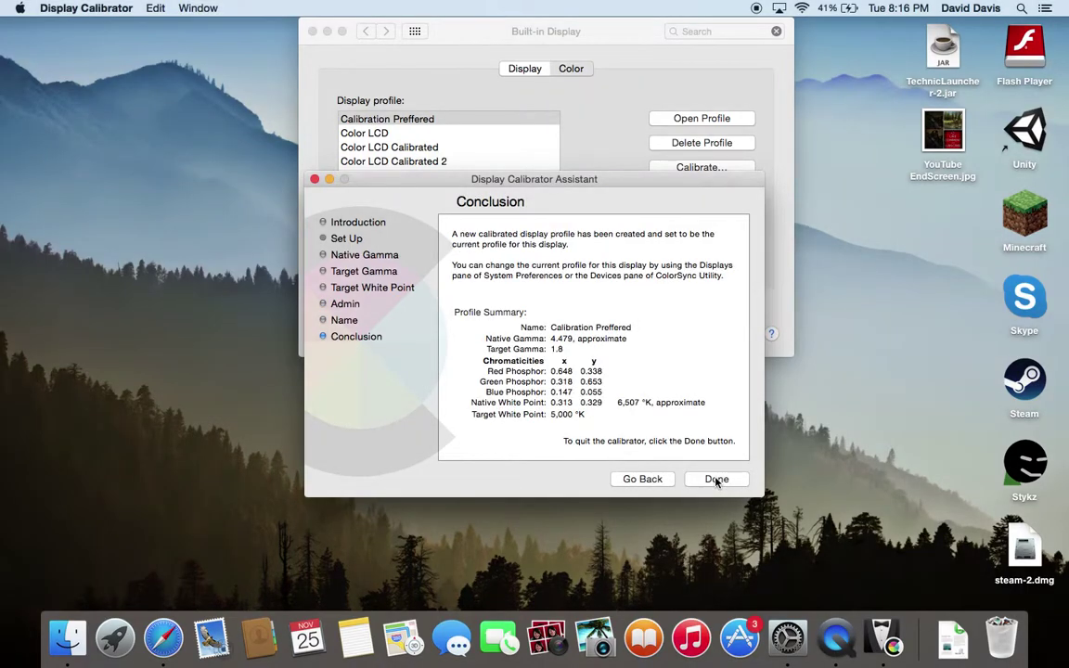
left_click(716, 480)
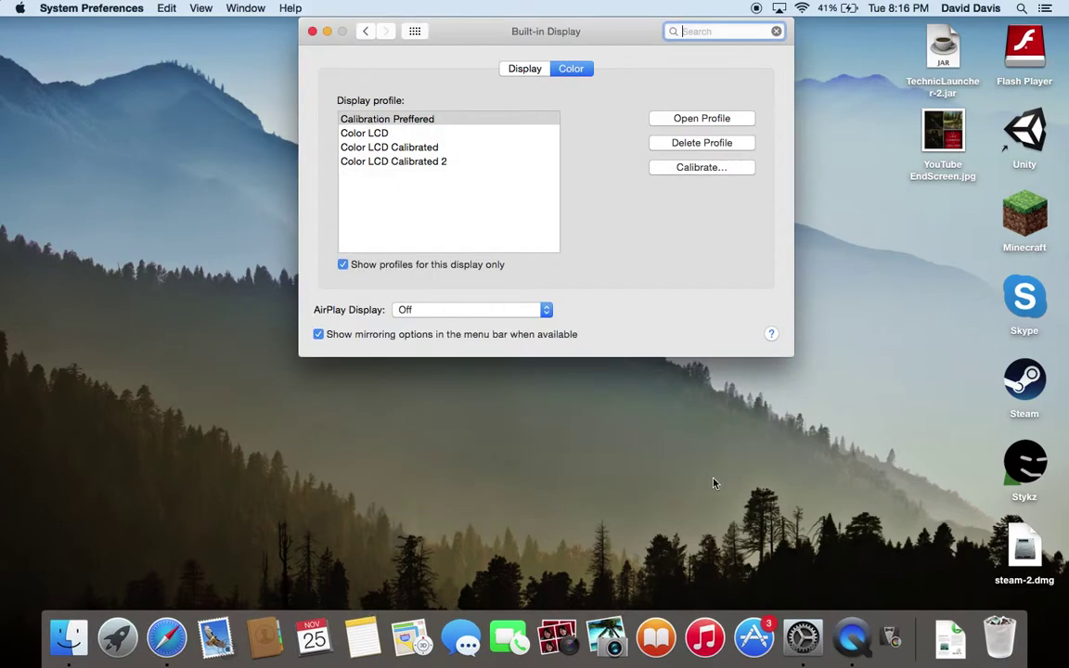
left_click(311, 31)
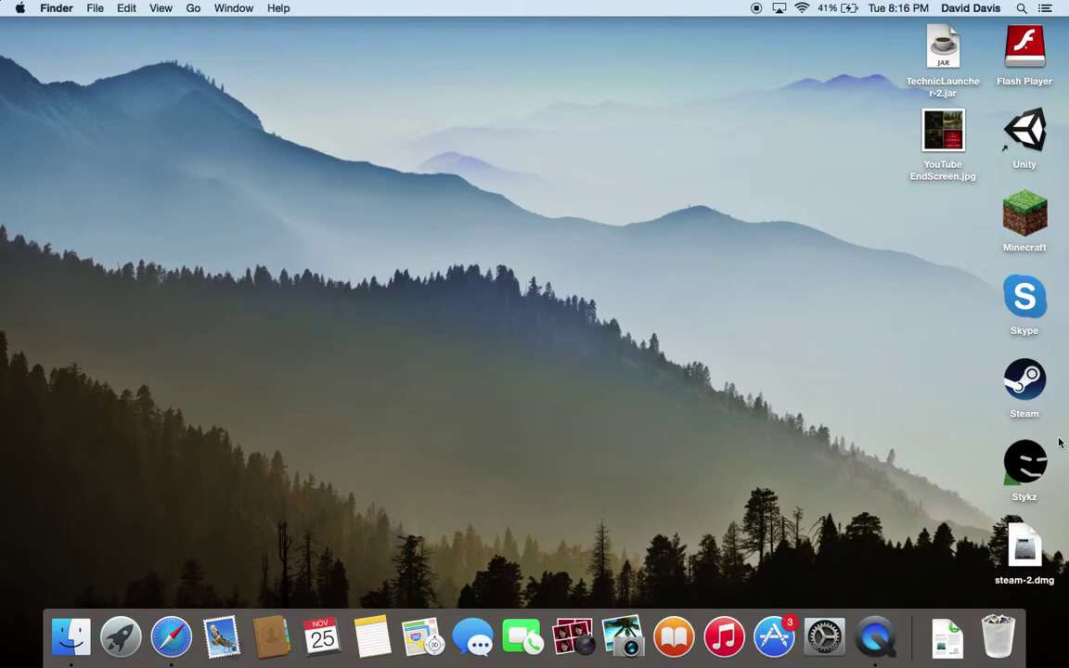
left_click(1018, 384)
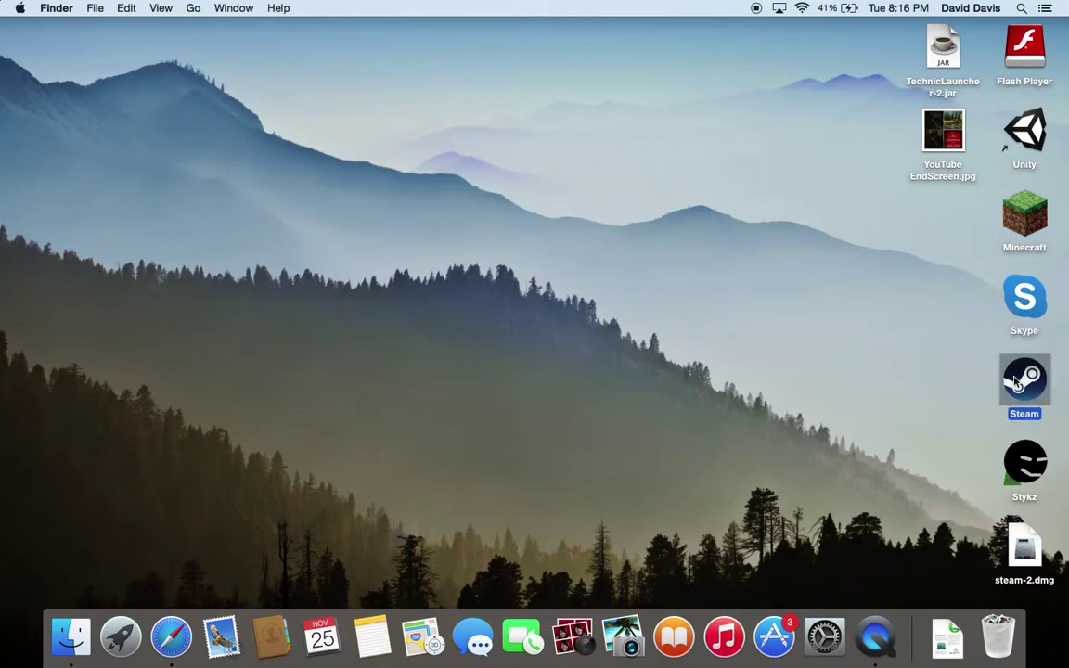
double_click(1019, 384)
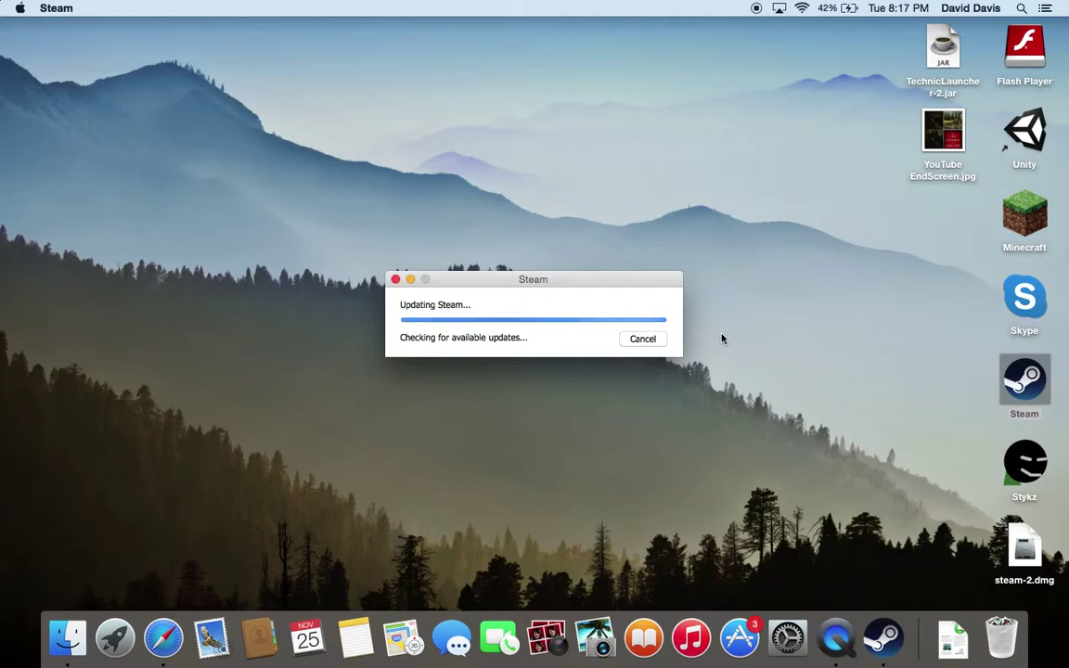
left_click_drag(597, 283, 682, 330)
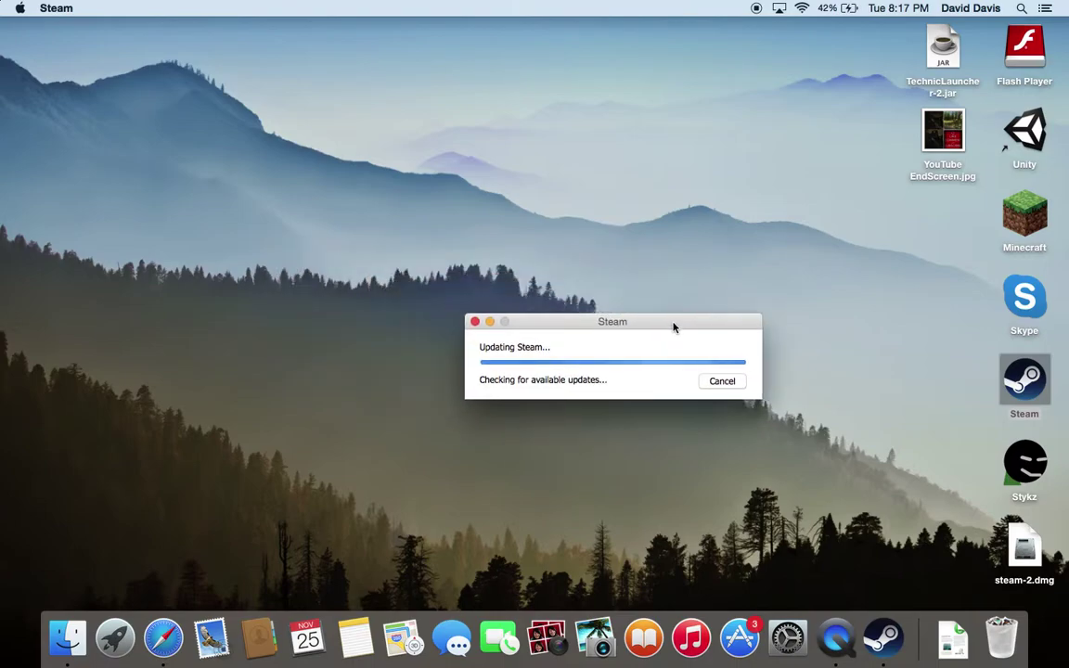
left_click(723, 382)
Launch Steam from the desktop and have the login window remember the password
left_click(1009, 382)
double_click(1009, 382)
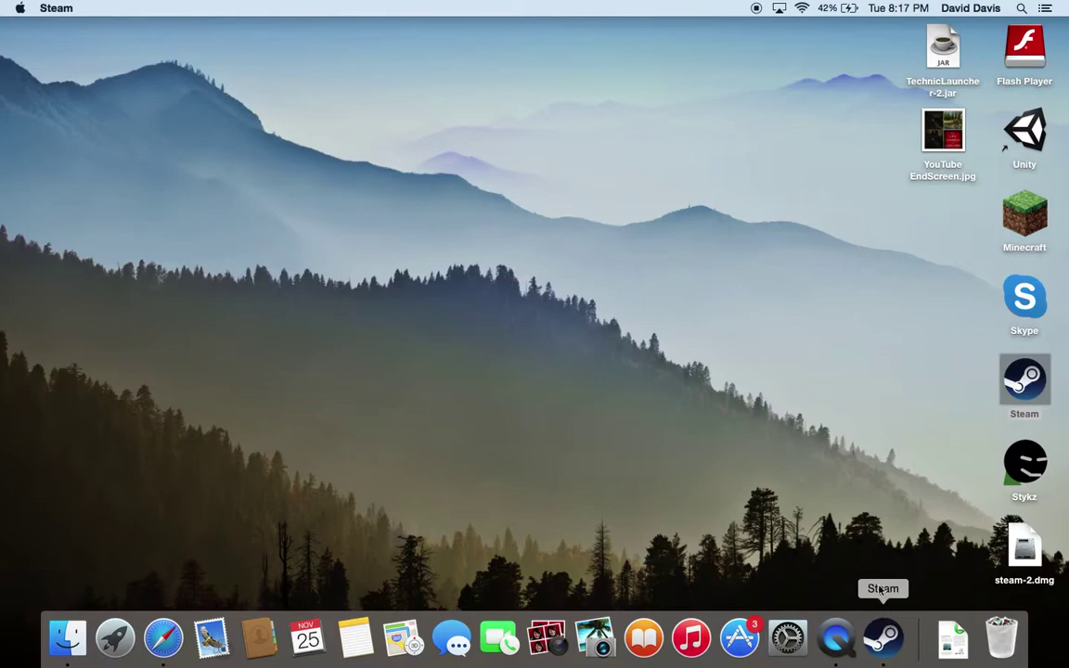
right_click(880, 634)
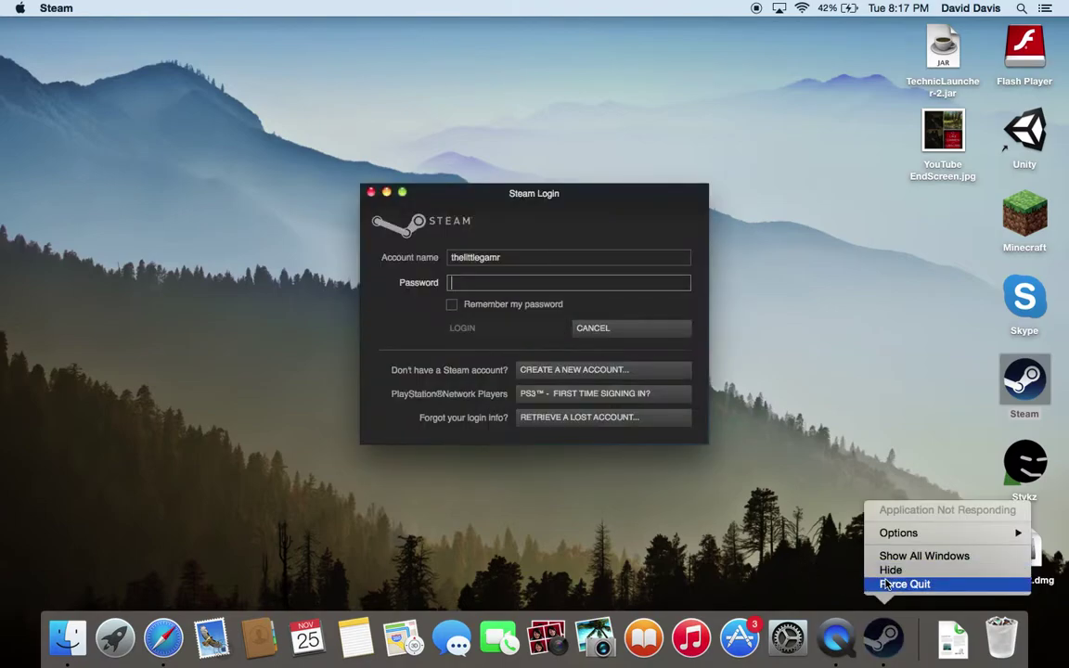
left_click(519, 307)
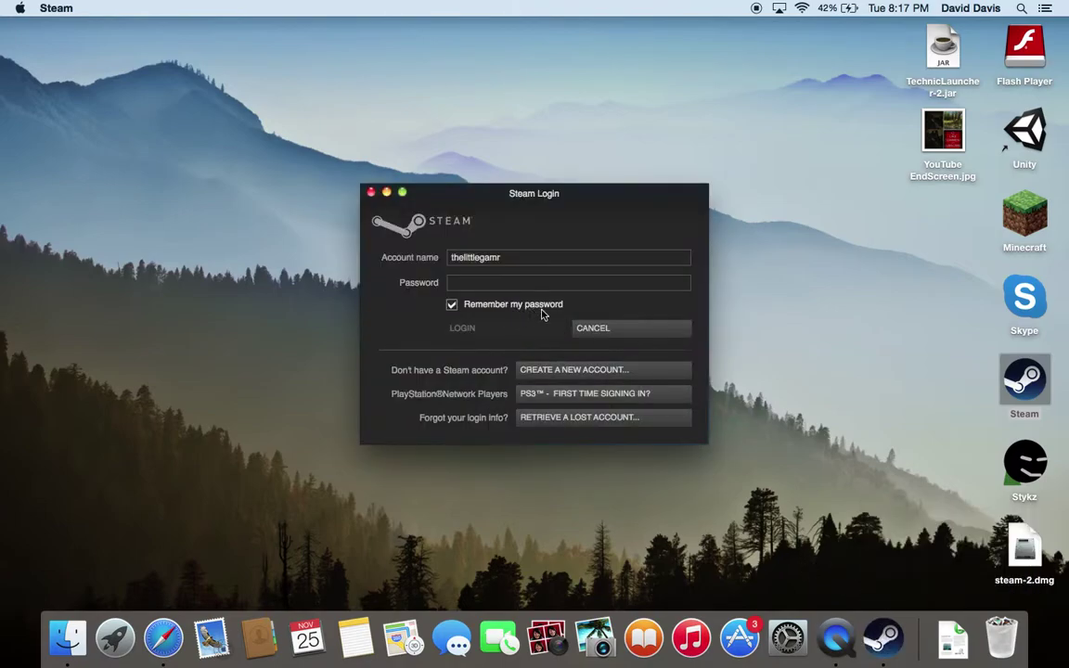
Try to log in to Steam by entering the account password
left_click(504, 284)
type("•")
key("BackSpace")
type("••")
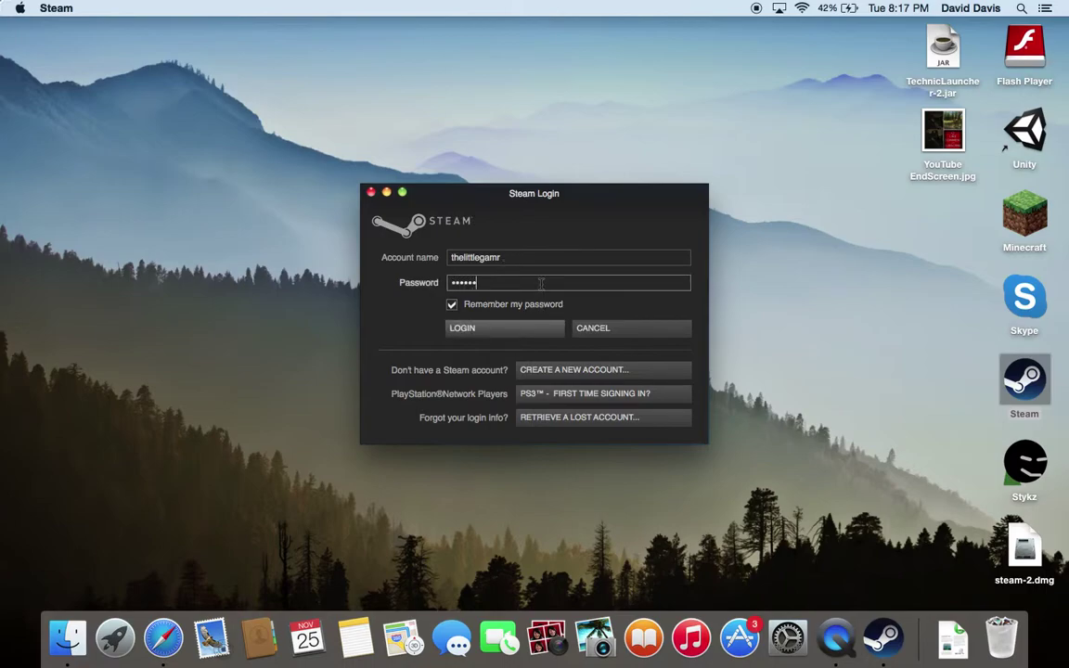
type("•••••••••")
key("Return")
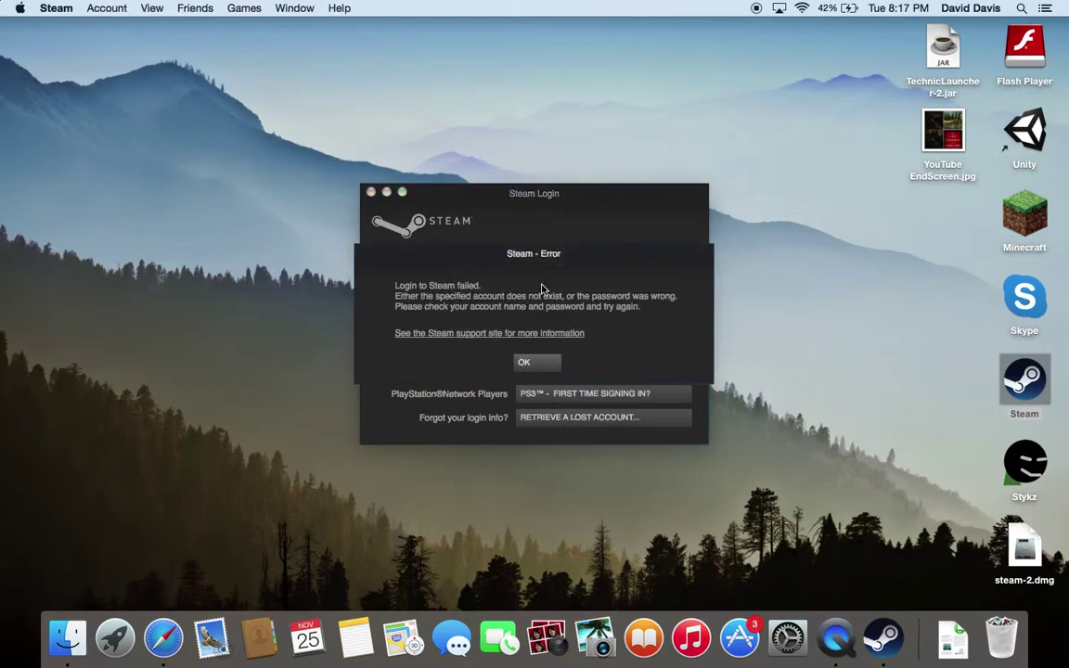
left_click(527, 362)
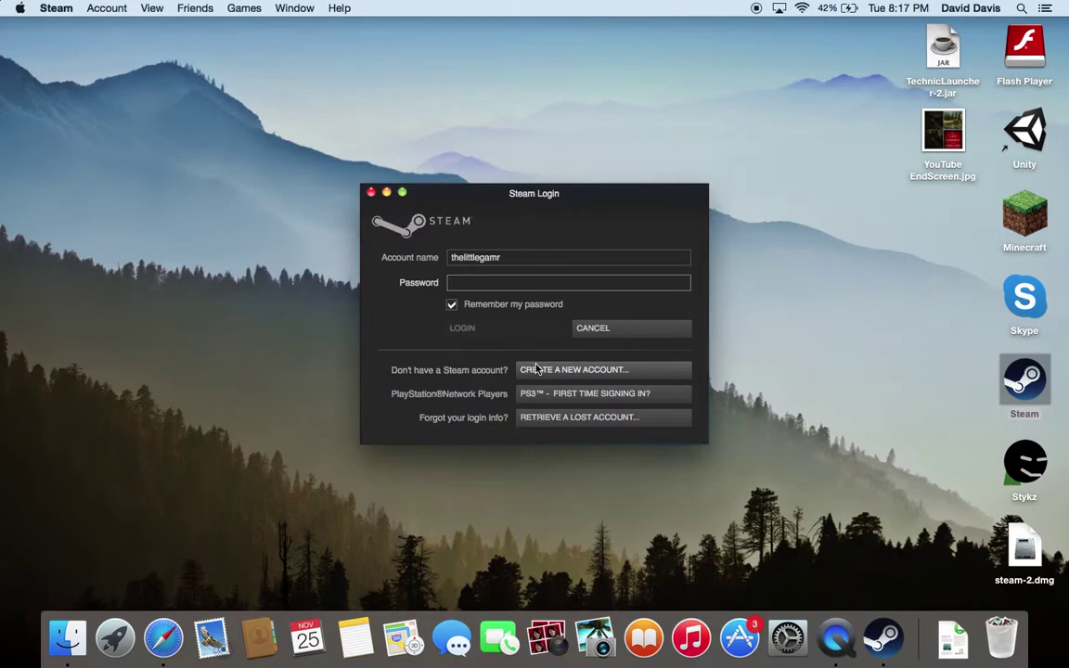
Log in to Steam with the account password, then page through the update news and close it
type("••")
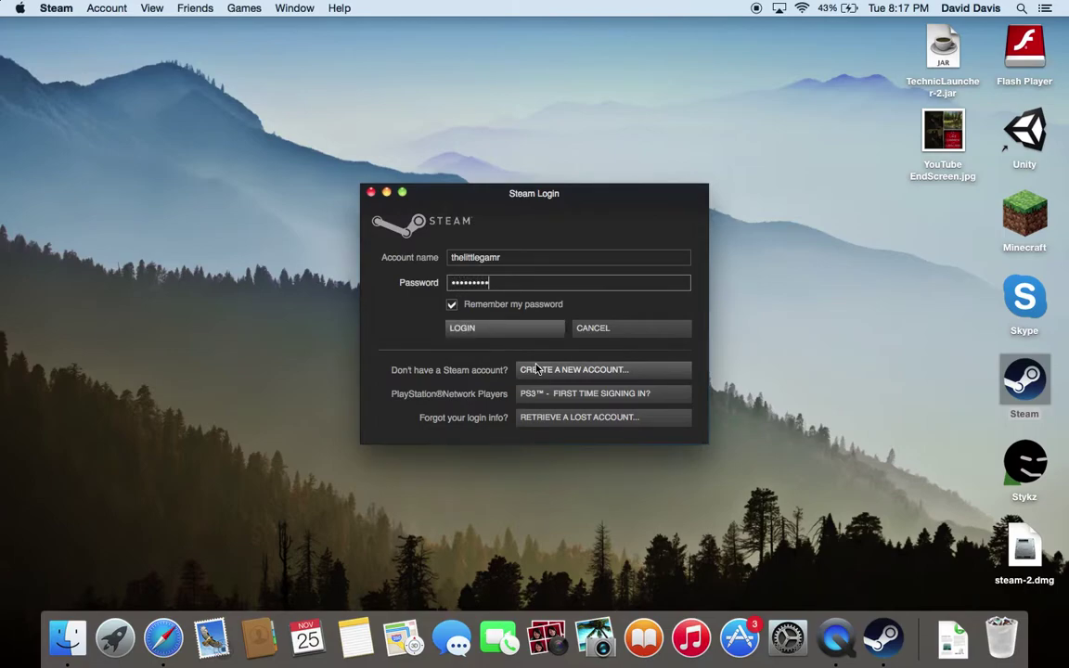
key("Return")
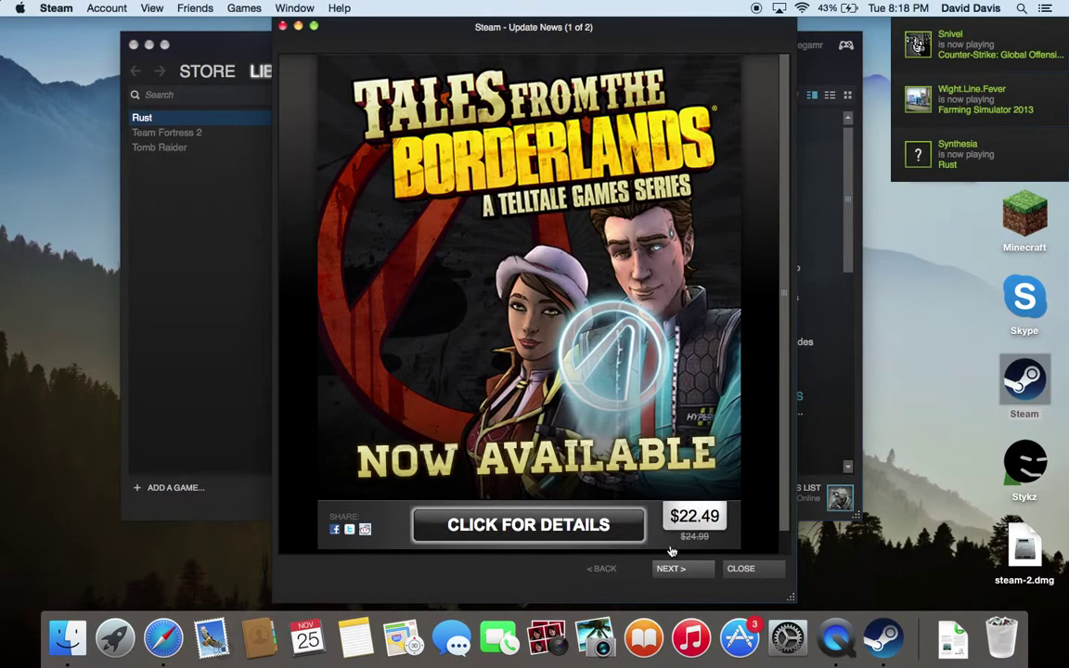
left_click(696, 568)
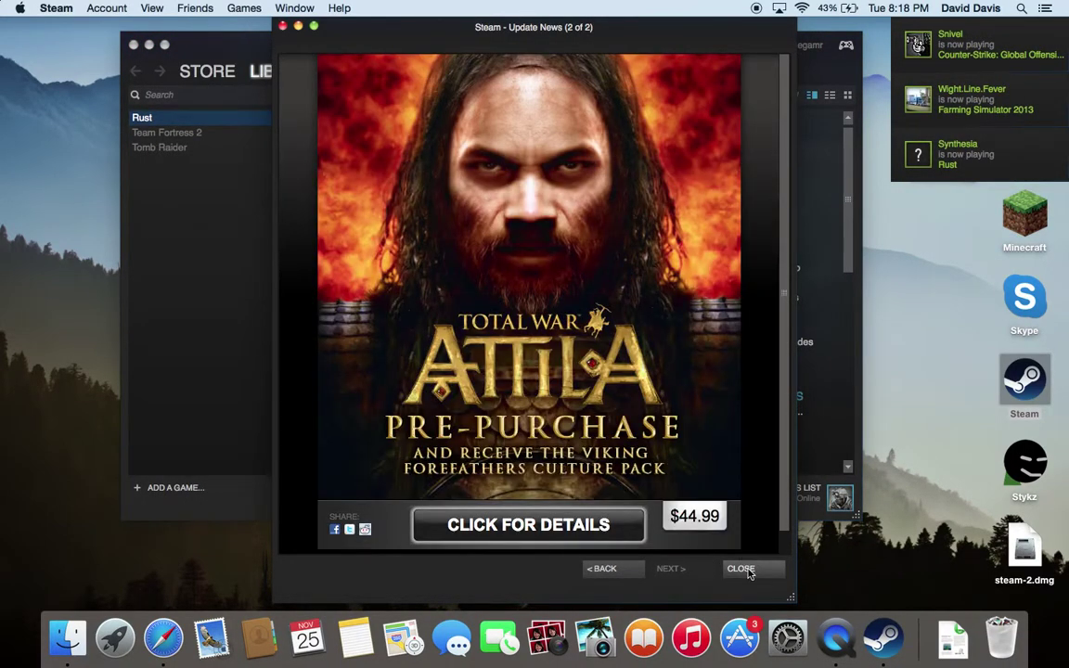
left_click(742, 567)
Launch Rust from the Steam library with the Play Legacy option
left_click(378, 185)
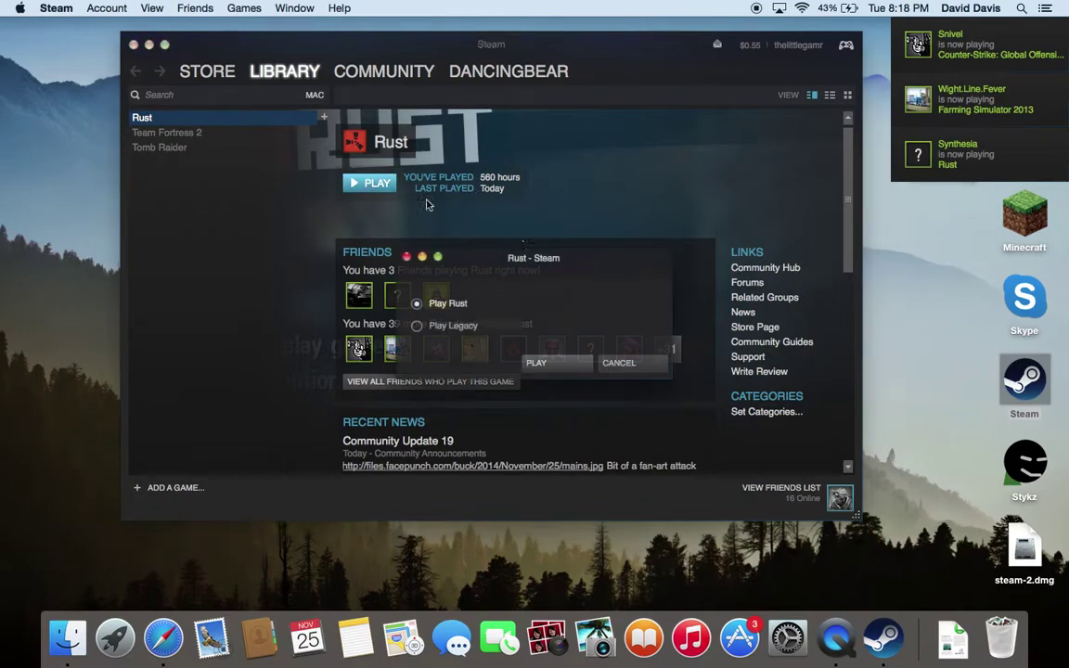
left_click(417, 325)
left_click(560, 366)
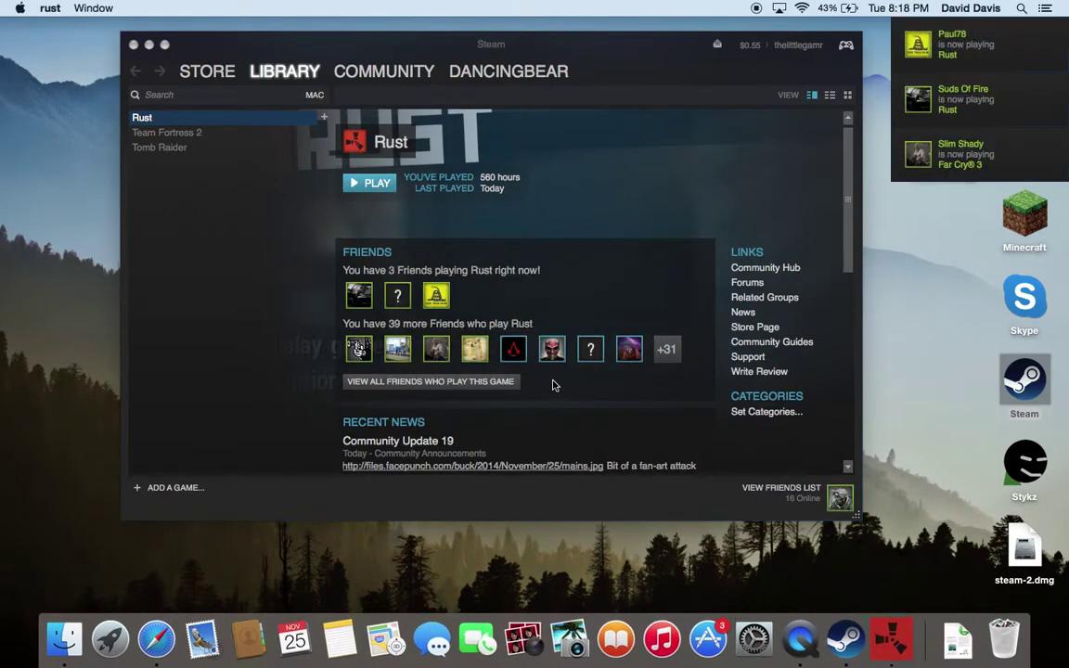
left_click(638, 244)
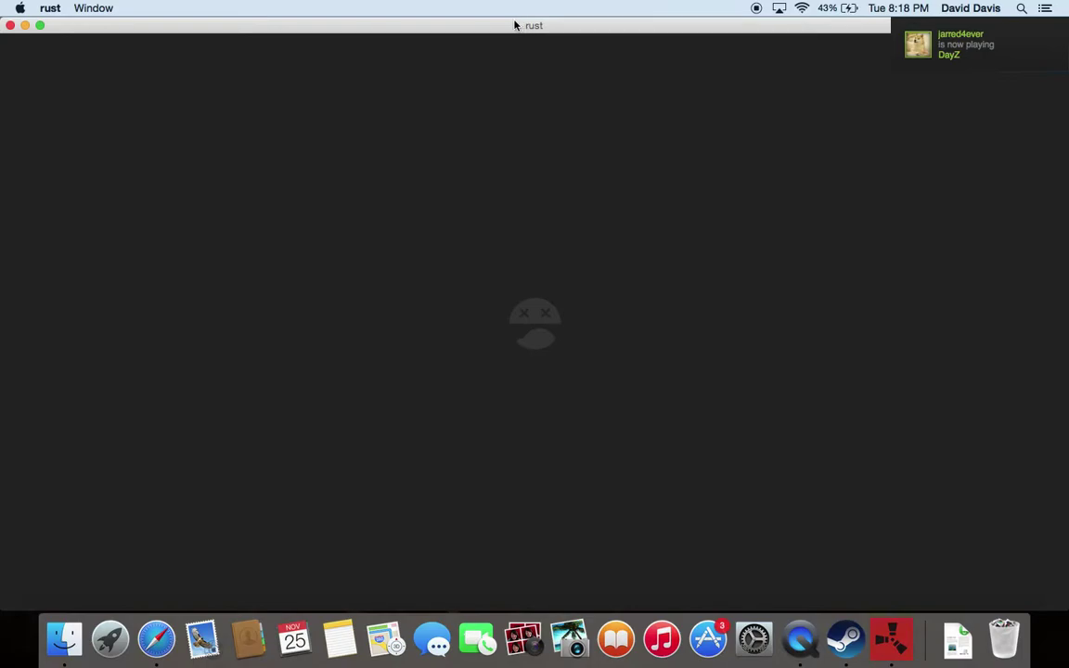
Switch from the Rust window to Steam and back using the overview of open windows
key("ctrl+Up")
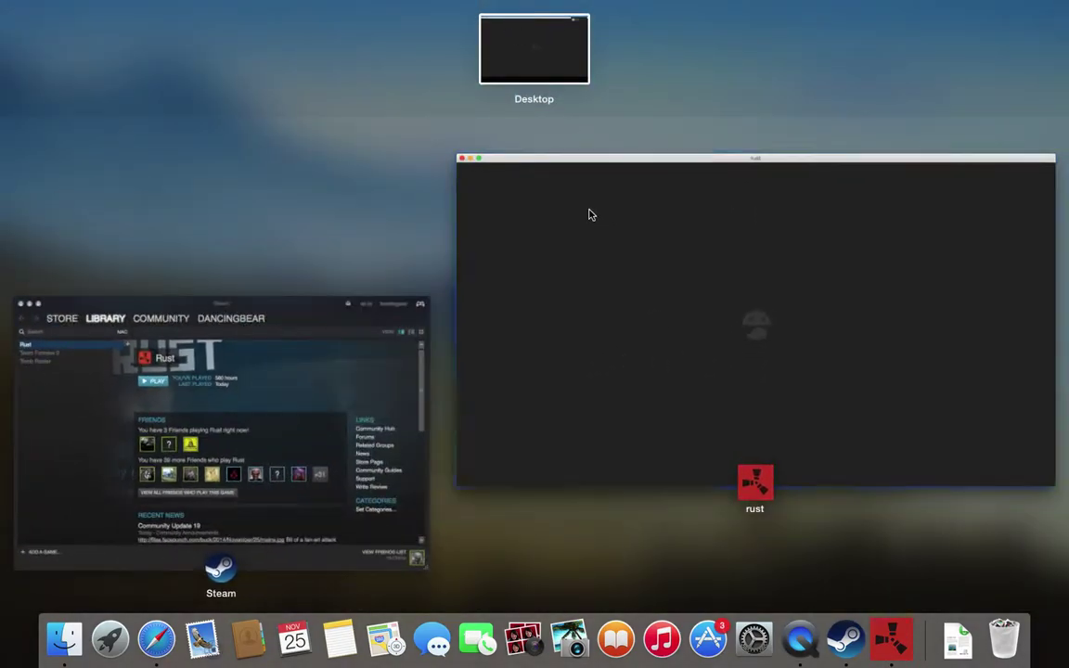
left_click(590, 215)
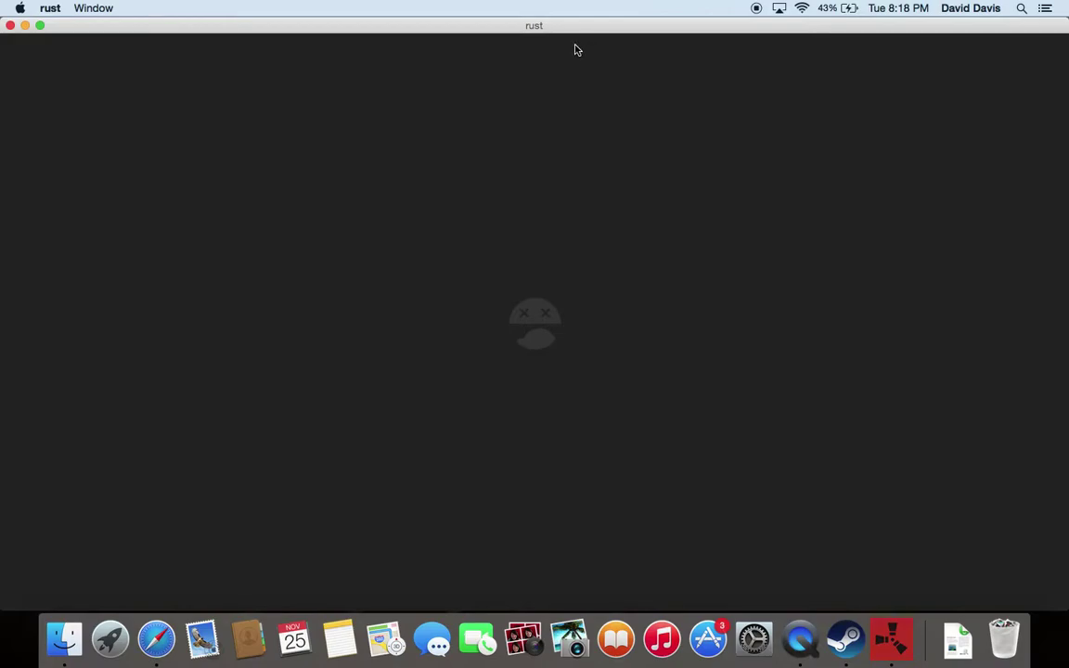
key("ctrl+Up")
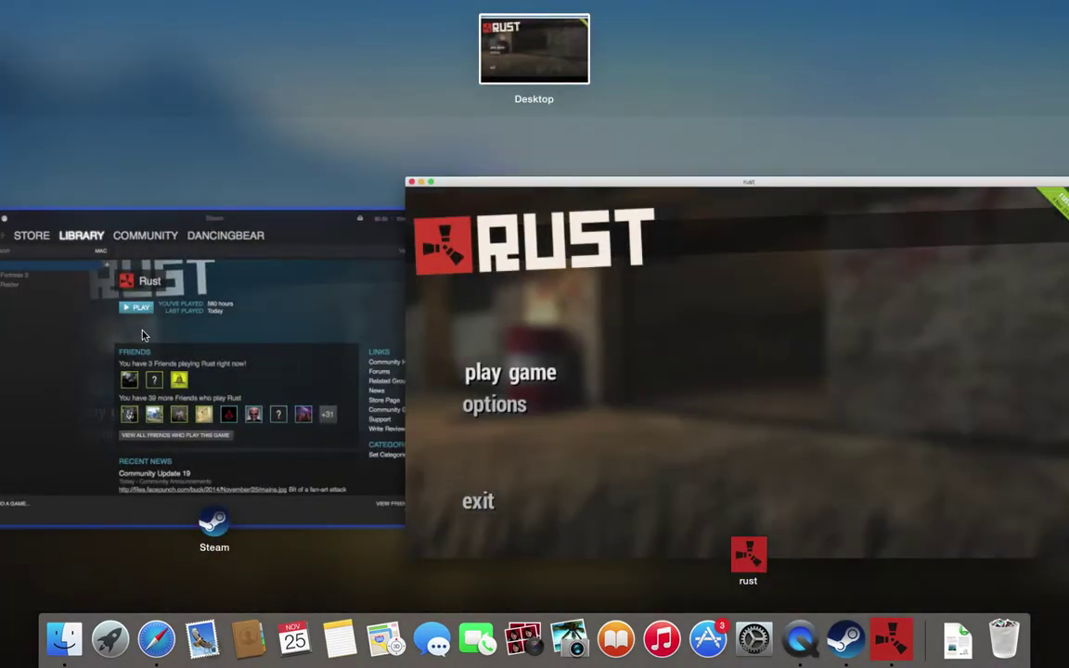
left_click(128, 296)
key("ctrl+Up")
left_click(861, 310)
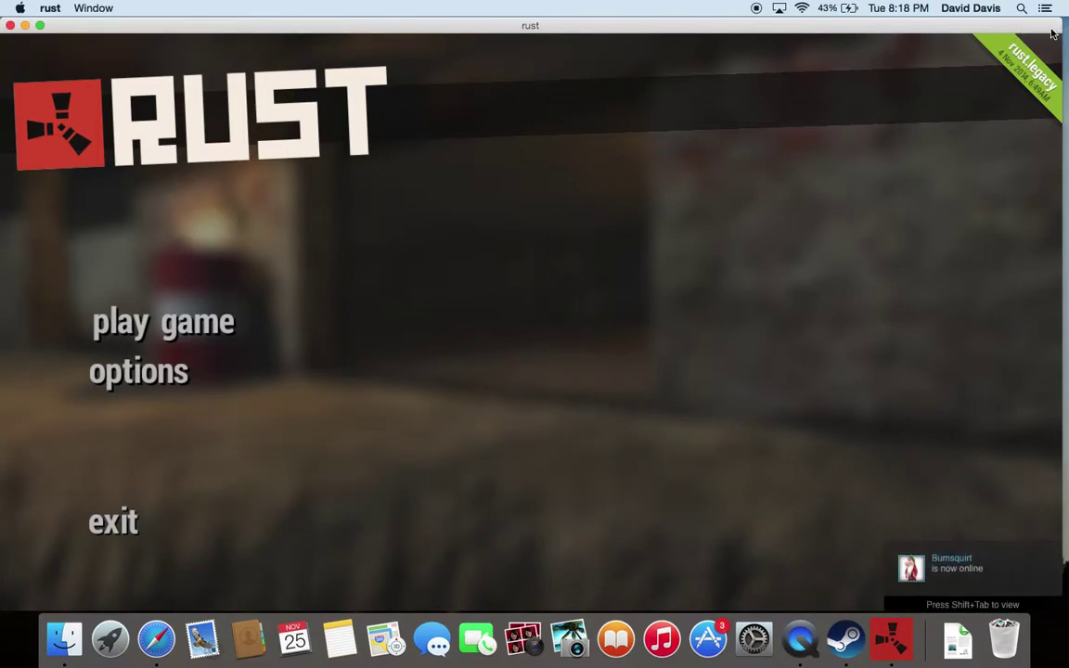
Join the "0 NEW 11/21 | ACTIVE ADM | EVENTS | TEXAS | NO DURA | AD 20" server from the play history
left_click(163, 322)
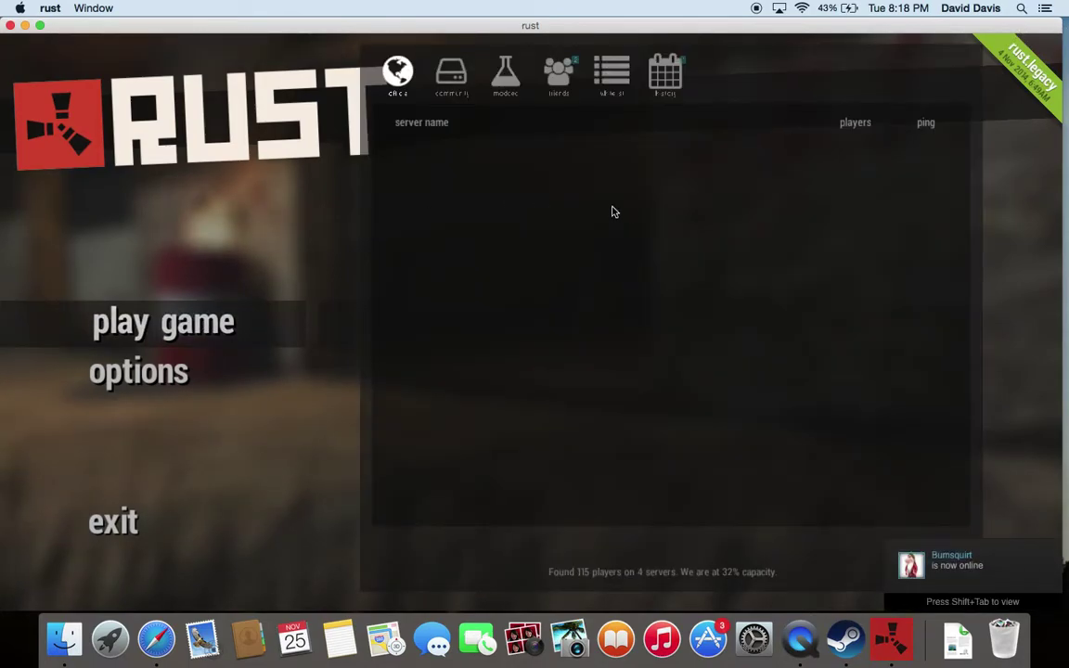
left_click(670, 68)
left_click(621, 144)
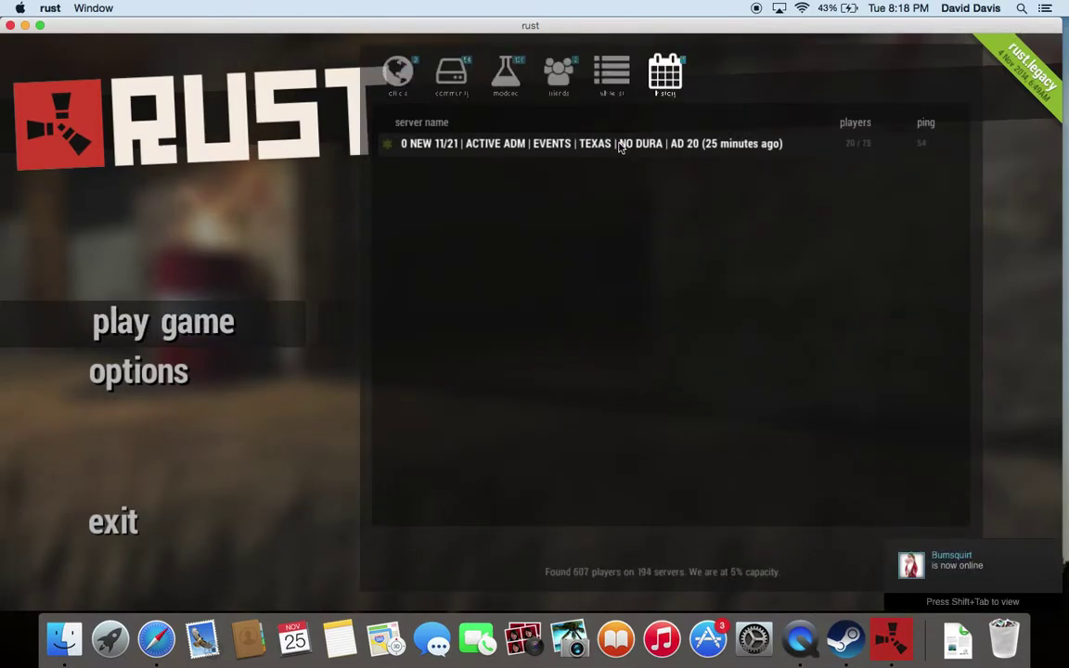
double_click(620, 146)
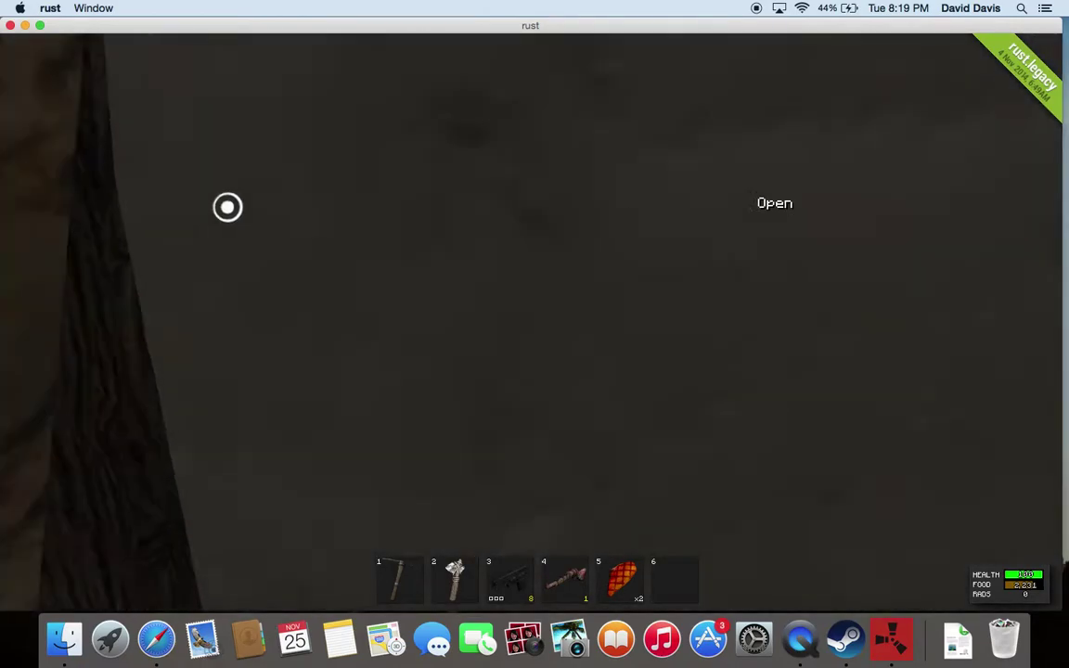
Open the shelter's metal door and walk outside through the narrow gap between the rocks
key("e")
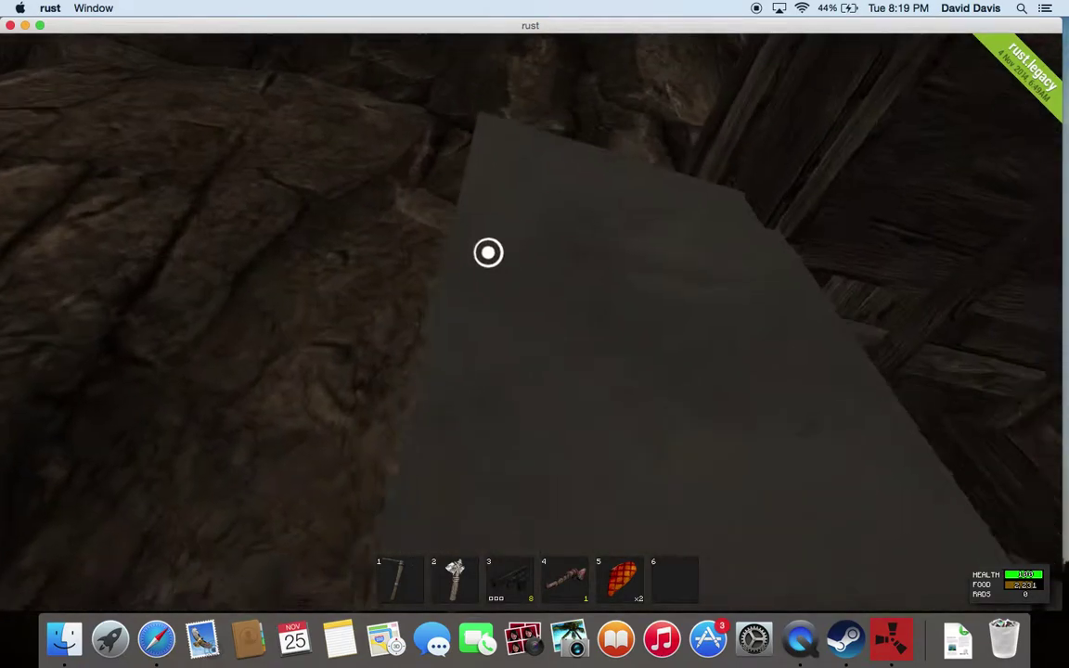
key("w")
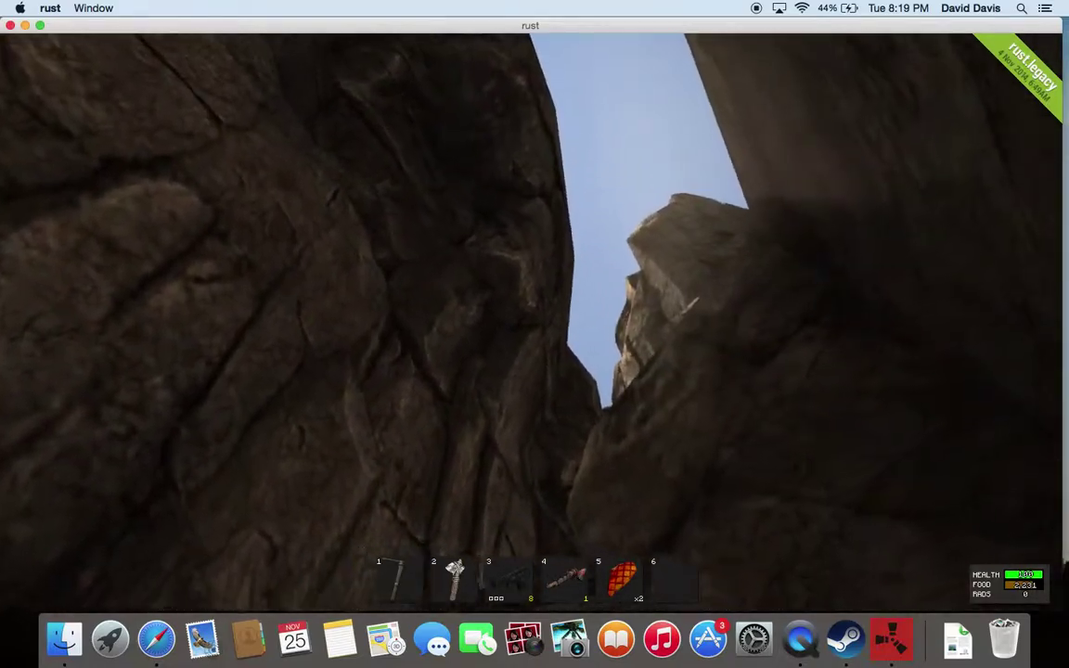
key("w")
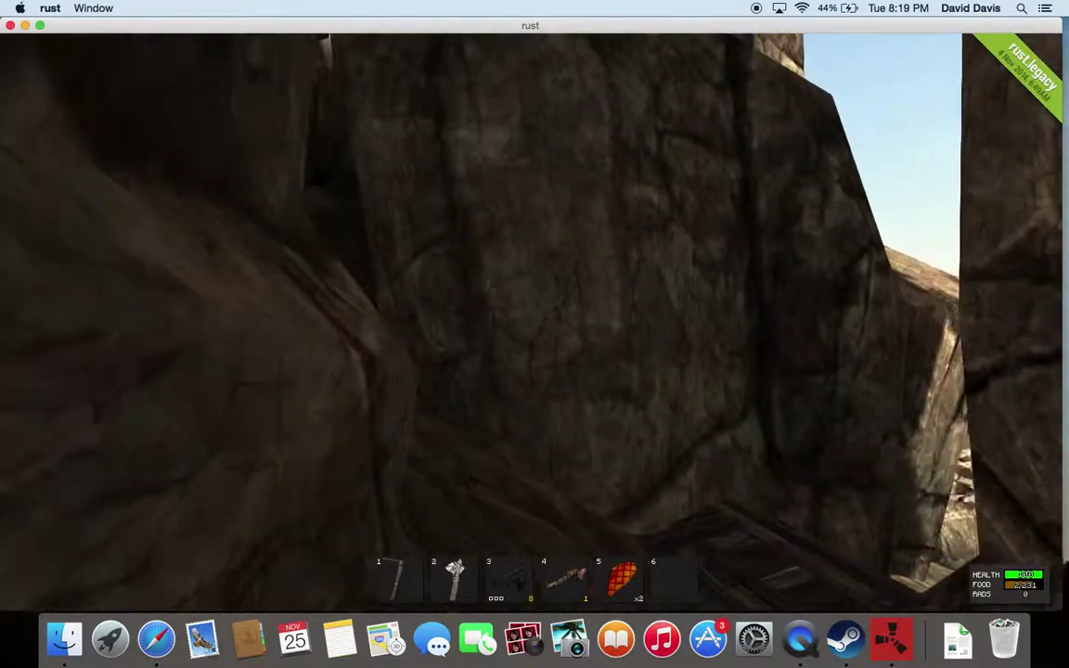
key("w")
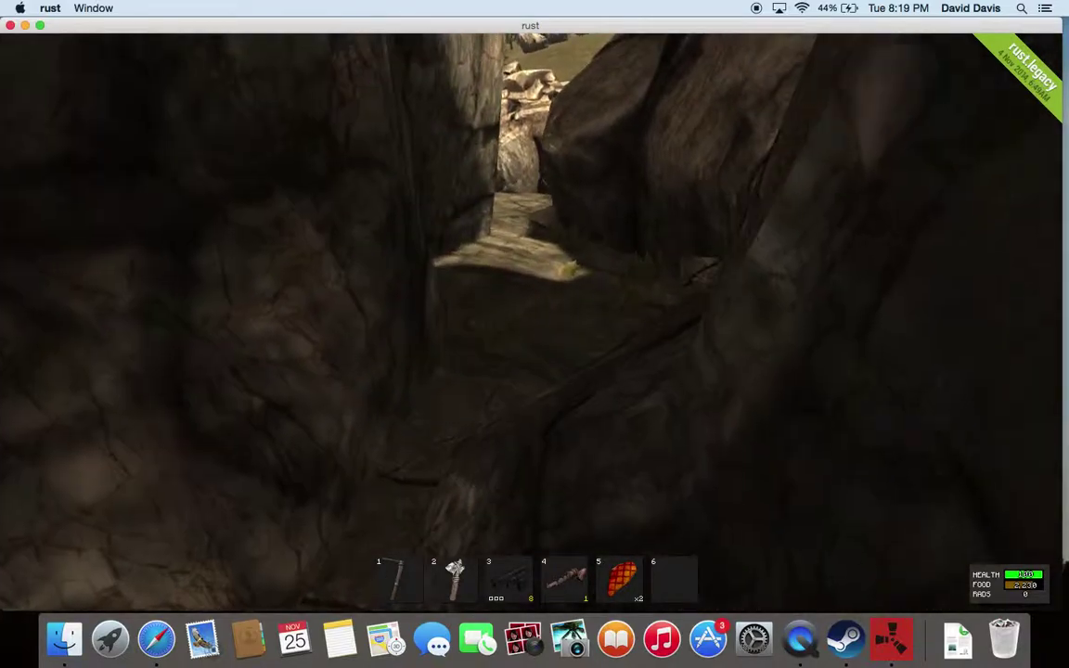
key("w")
key("2")
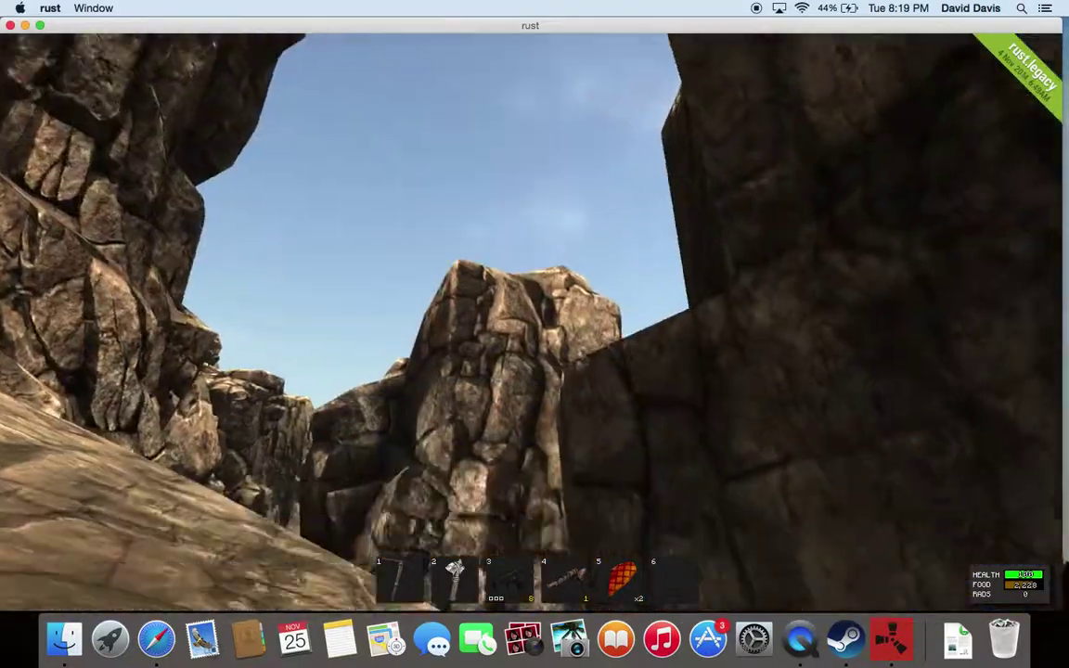
Walk over the sunlit boulders and through the shaded canyon, and bring up the game menu
key("w")
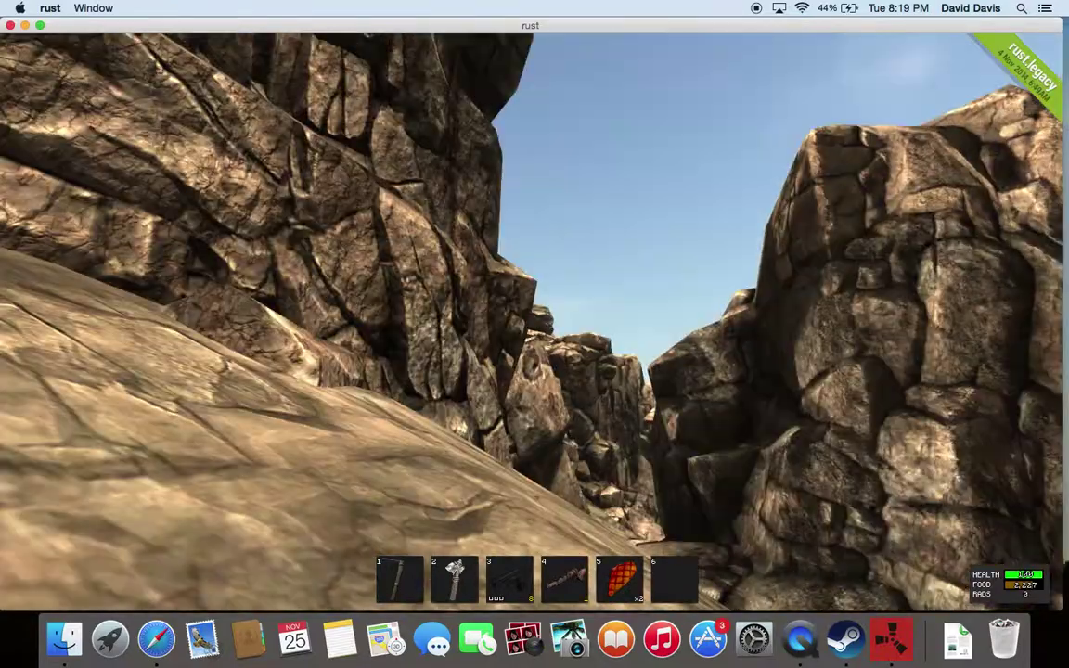
key("w")
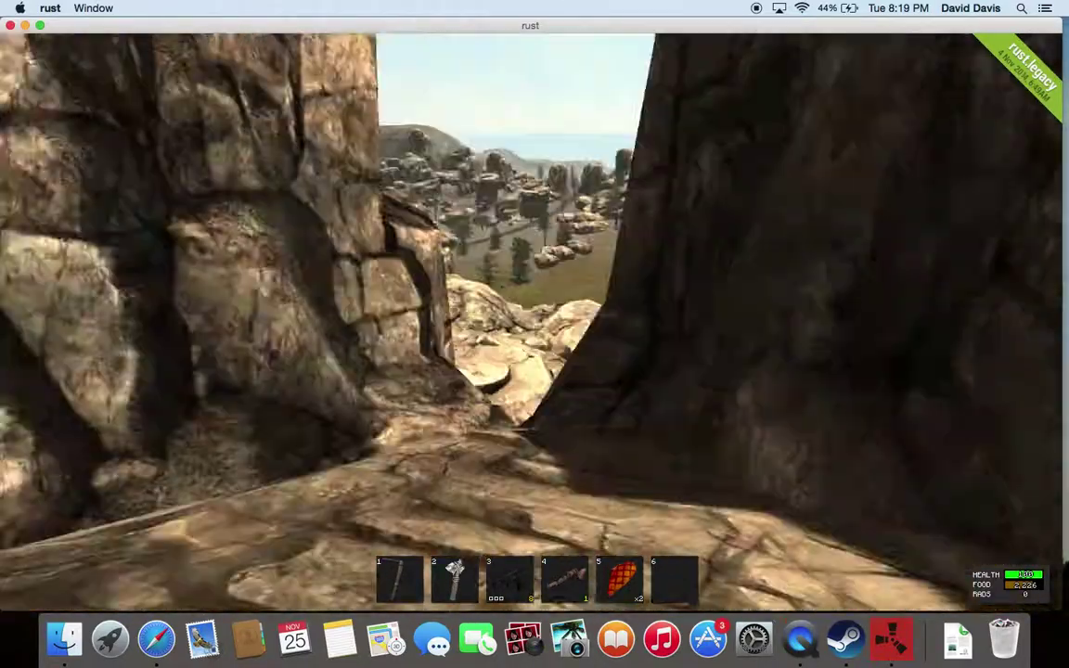
key("w")
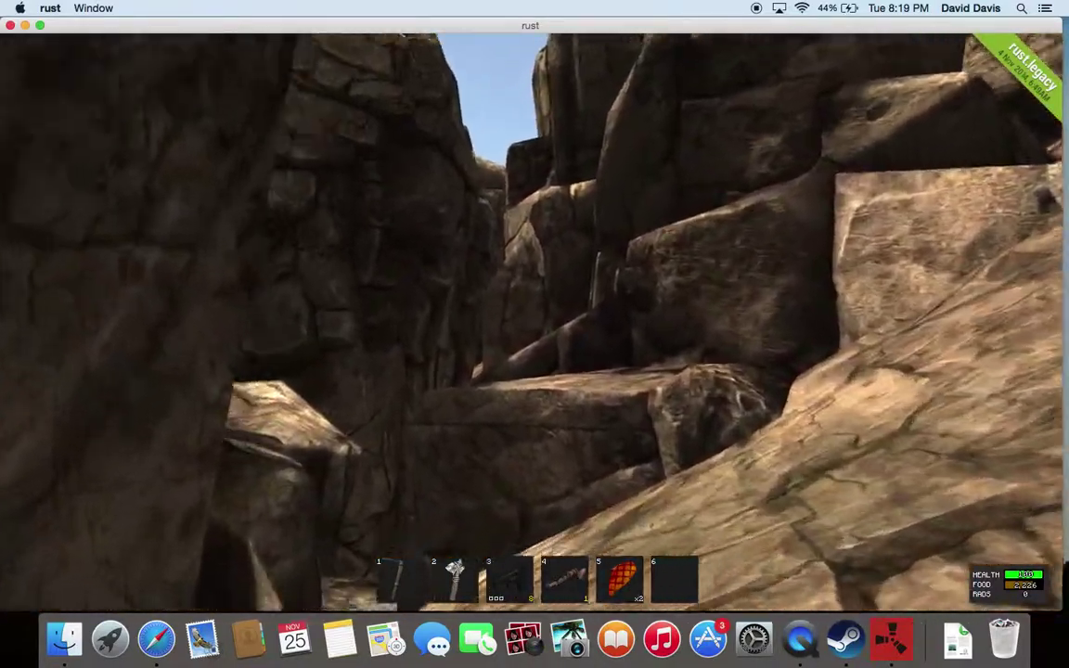
key("w")
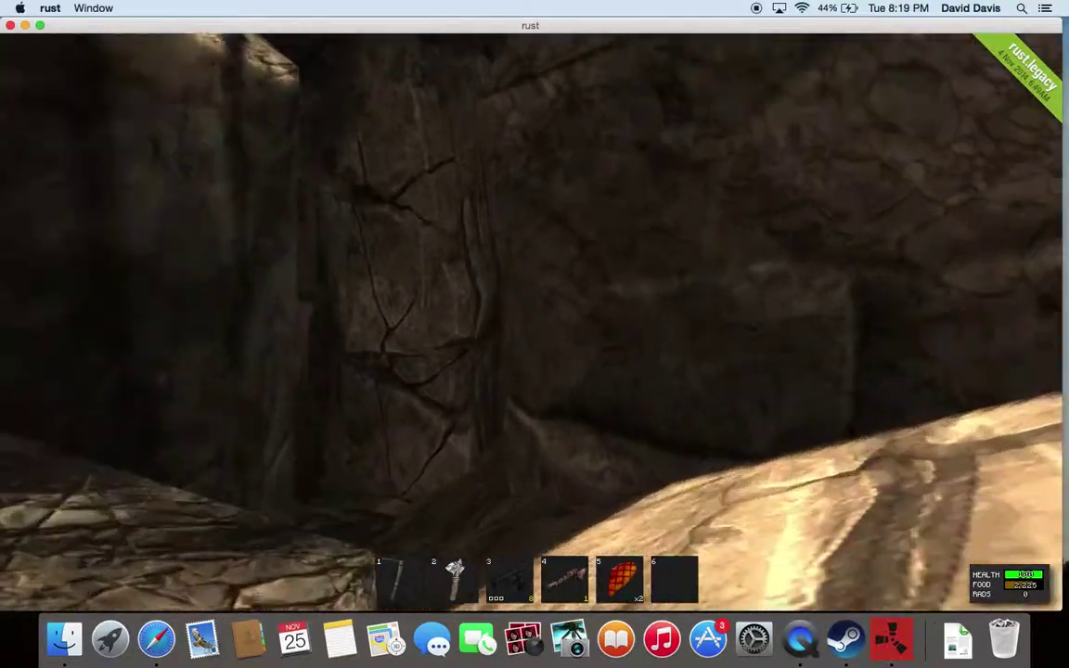
key("w")
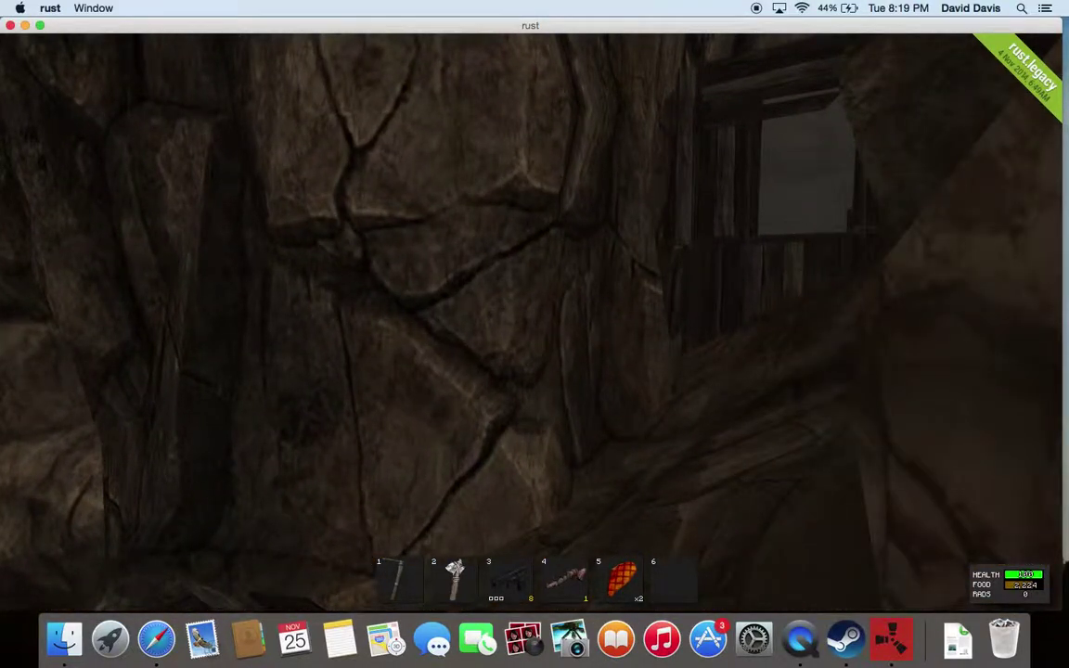
key("w")
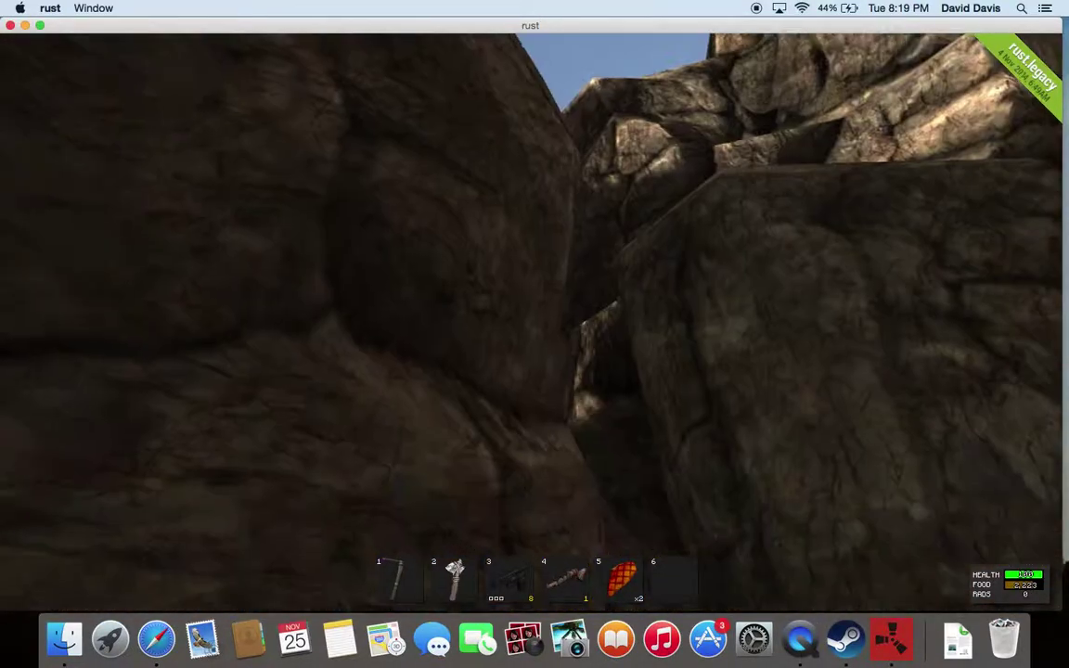
key("Escape")
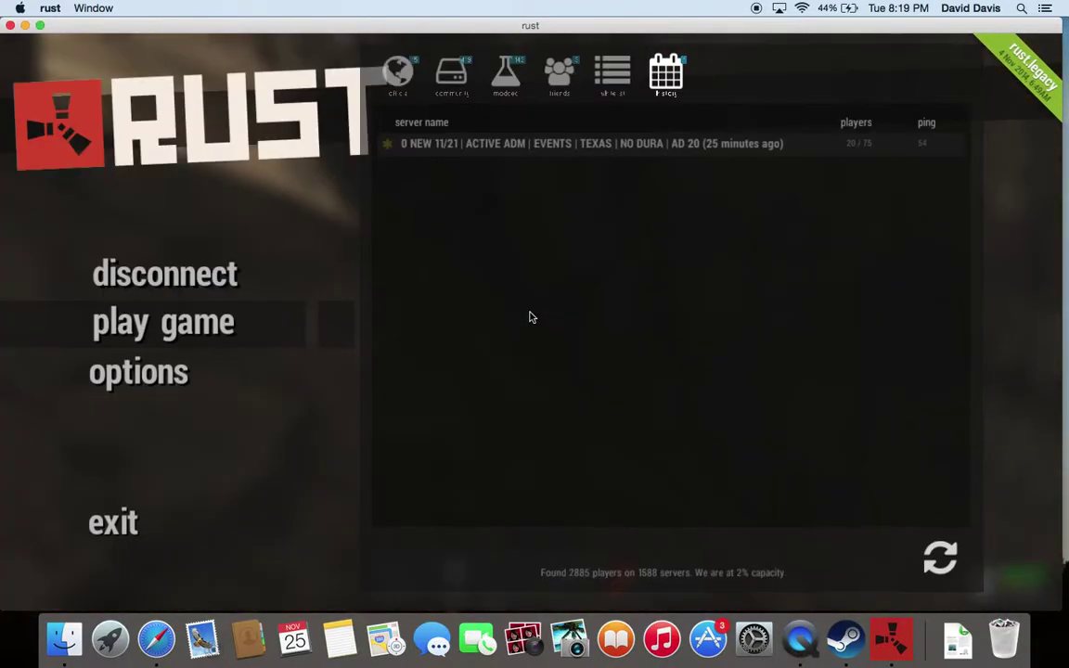